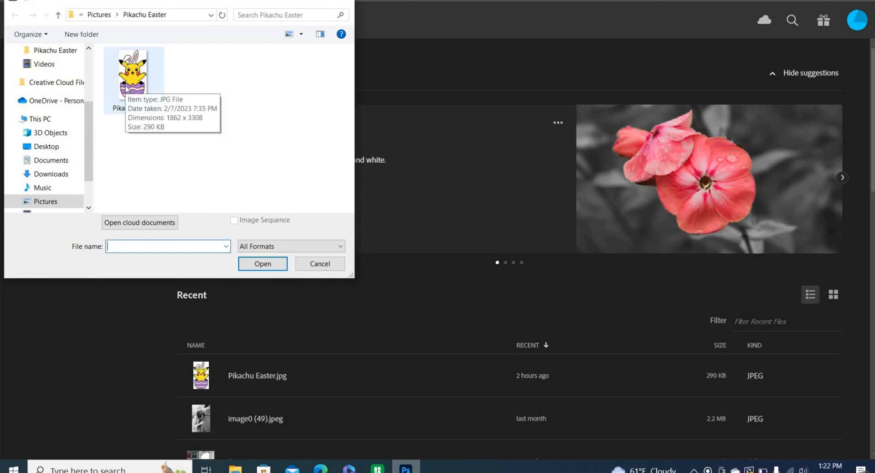
Open Pikachu Easter.jpg and select the pink inner bunny ears and all three purple egg bands with the Magic Wand
double_click(127, 87)
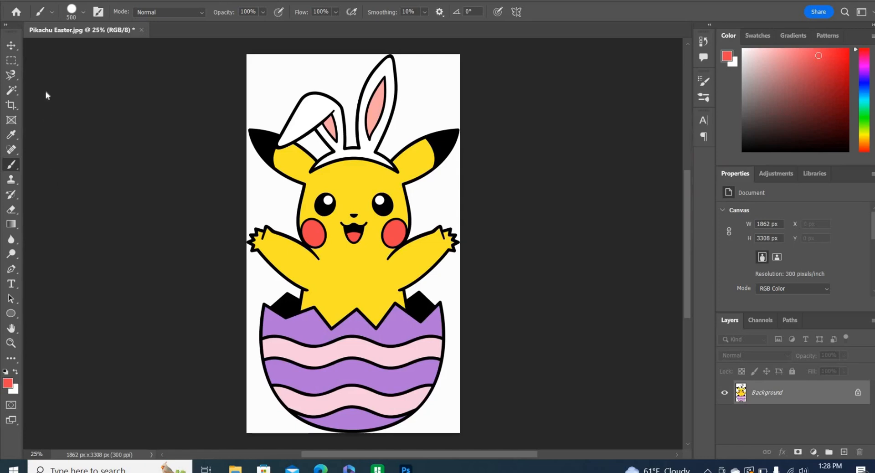
left_click(11, 91)
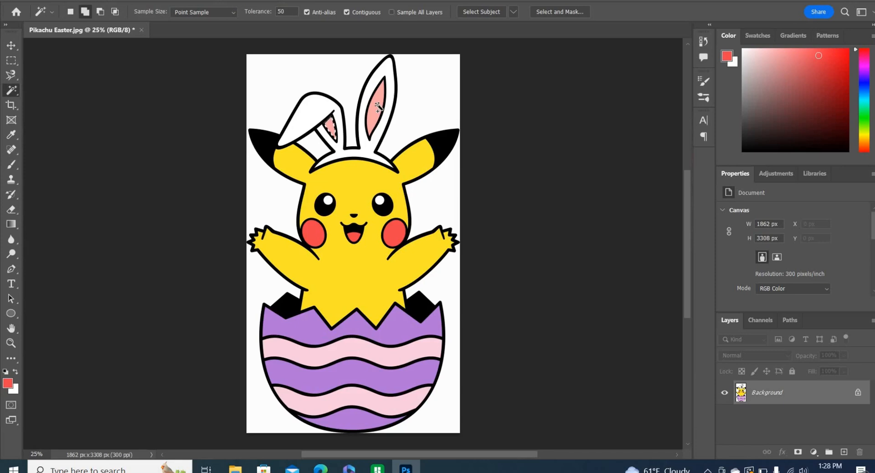
left_click(377, 124)
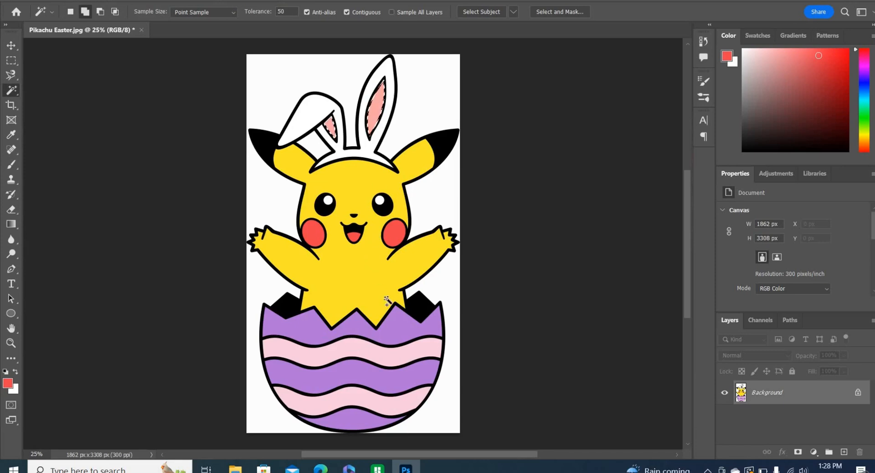
left_click(399, 327)
left_click(371, 375)
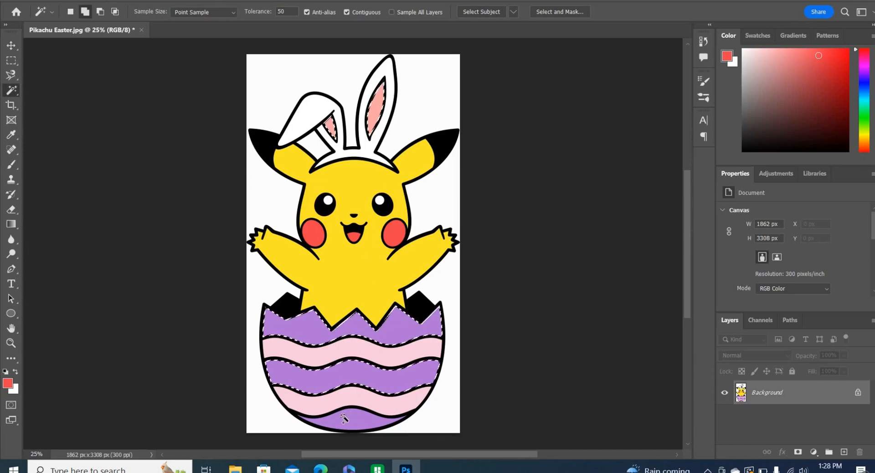
left_click(344, 418, "shift")
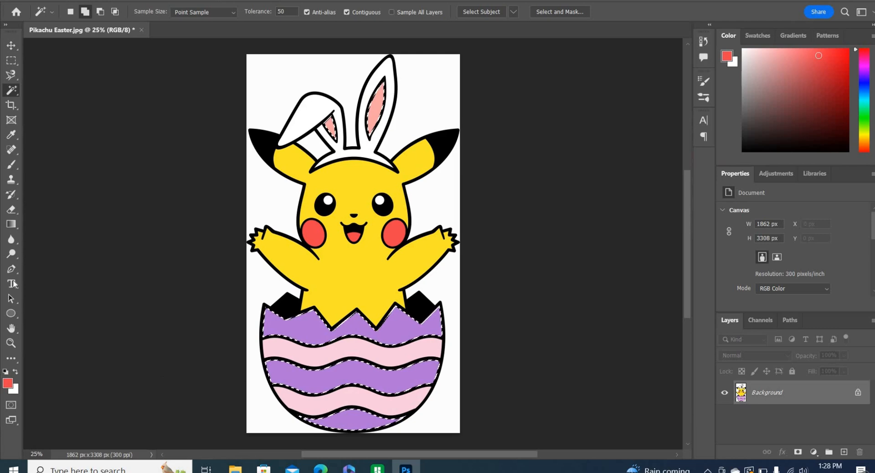
Brush the selected inner ears and egg bands with the red foreground color, and deselect
left_click(12, 164)
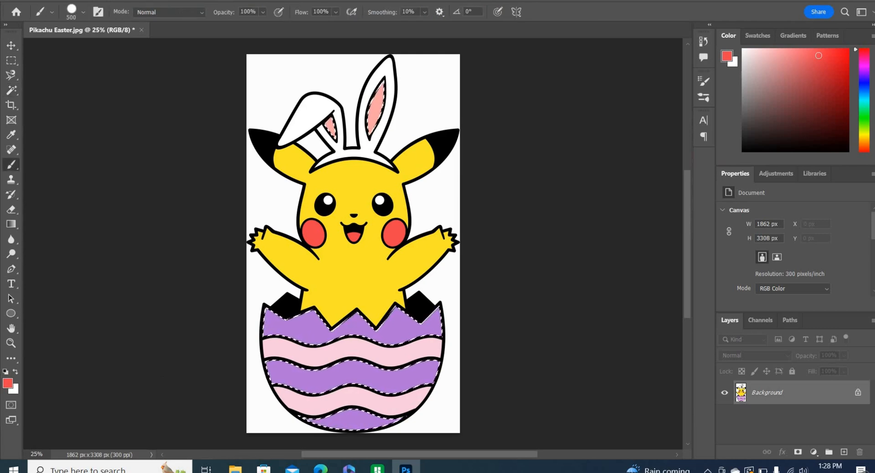
mouse_move(330, 127)
left_mouse_down()
mouse_move(376, 110)
mouse_move(306, 374)
mouse_move(392, 365)
mouse_move(431, 324)
left_mouse_up()
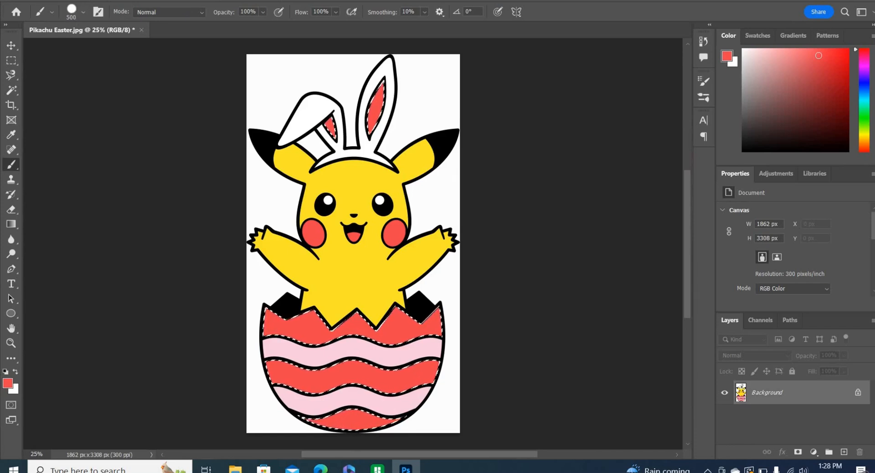
left_click(134, 2)
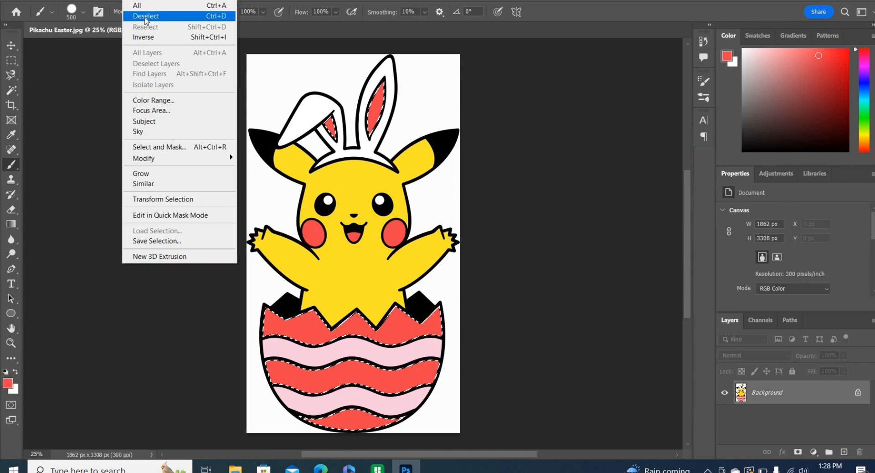
left_click(146, 17)
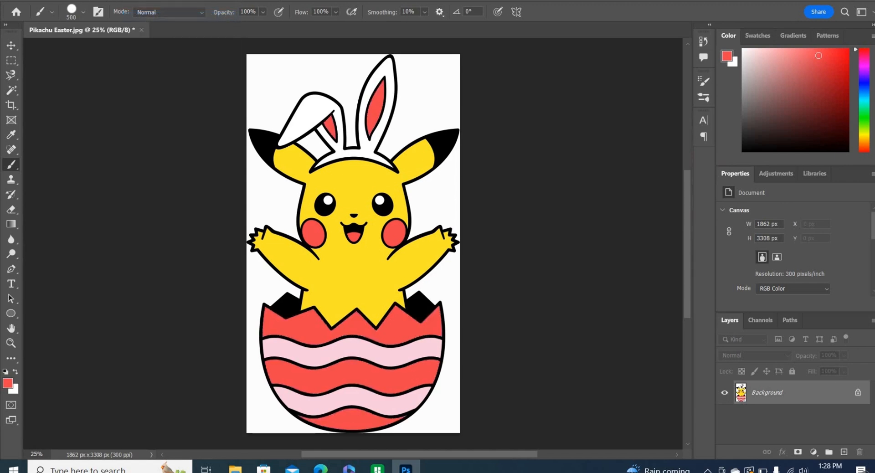
Select both pink egg stripes with the Magic Wand and brush them with yellow sampled from Pikachu's body
left_click(11, 90)
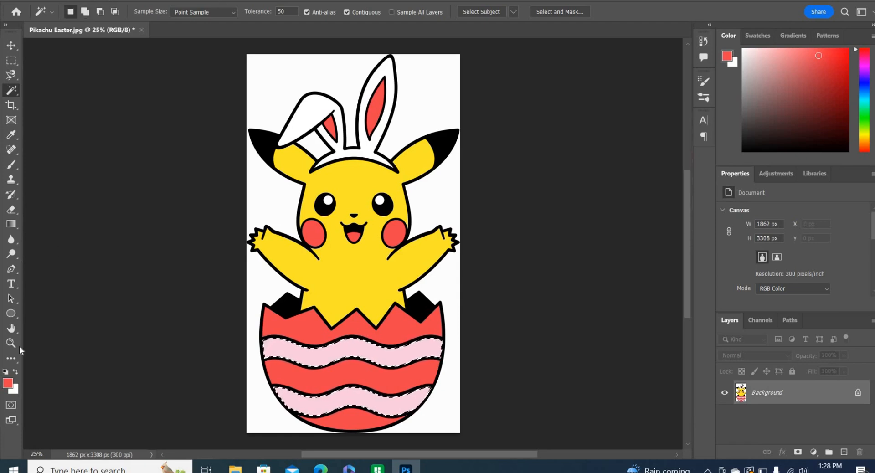
left_click(9, 384)
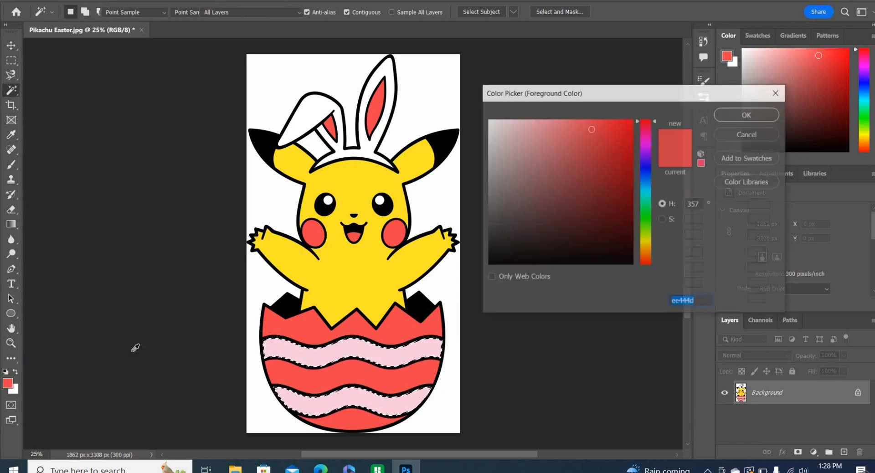
left_click(369, 265)
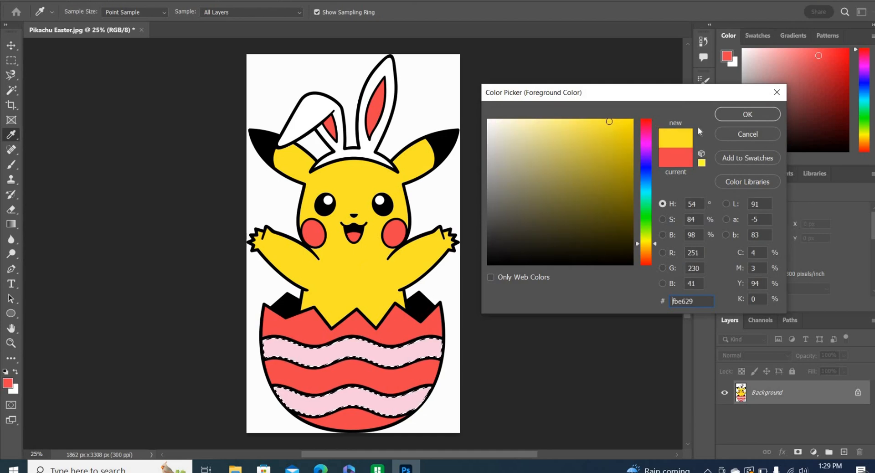
key("Return")
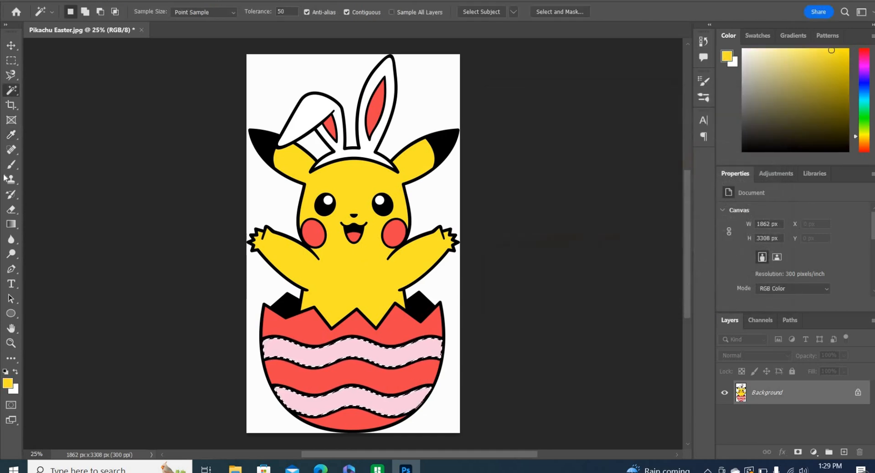
key("b")
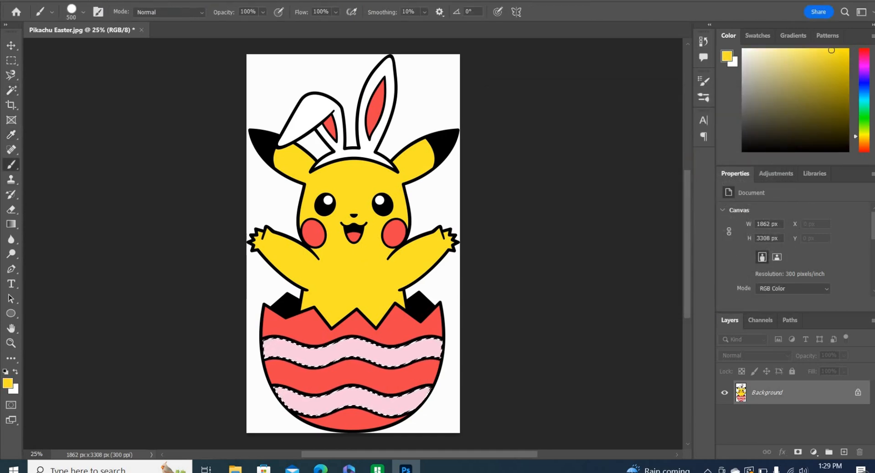
left_click_drag(273, 352, 433, 352)
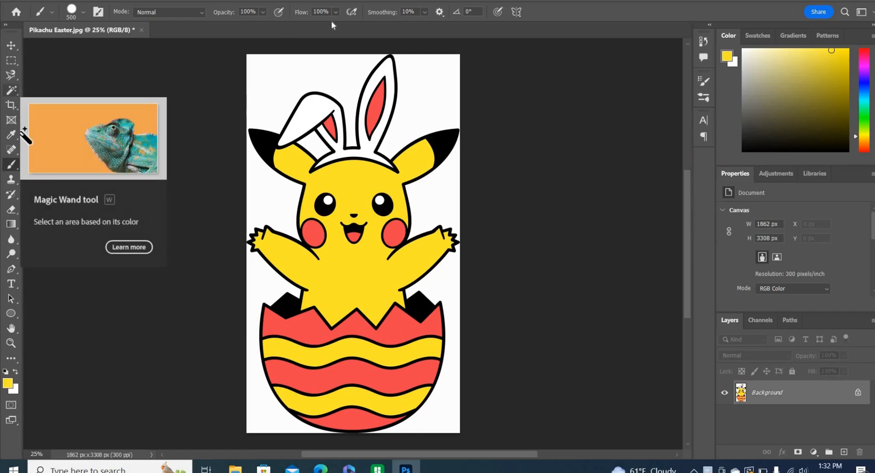
Select every yellow area of the image using the Magic Wand with Contiguous turned off
left_click(11, 90)
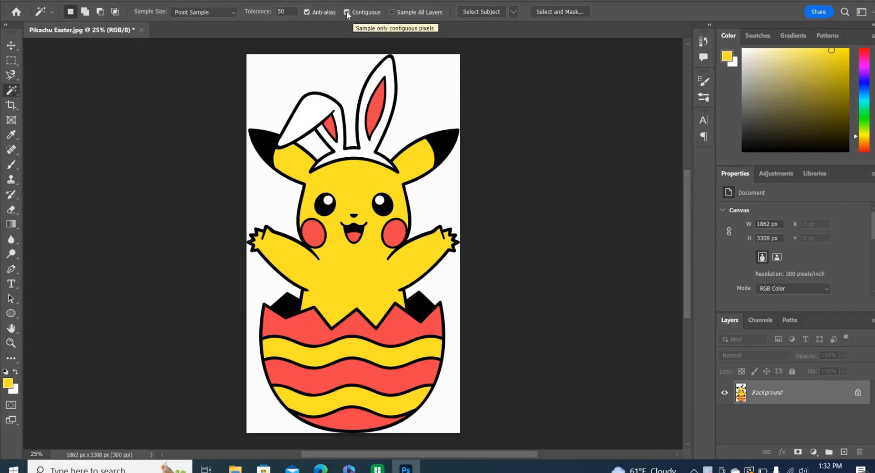
left_click(348, 12)
left_click(344, 178)
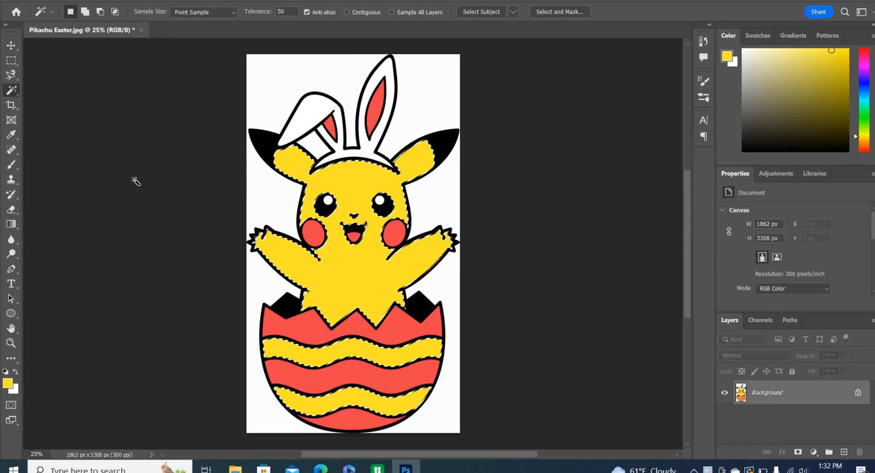
Reset to the default colors and brush all selected body, ear and egg stripe areas black
left_click(12, 165)
left_click(5, 371)
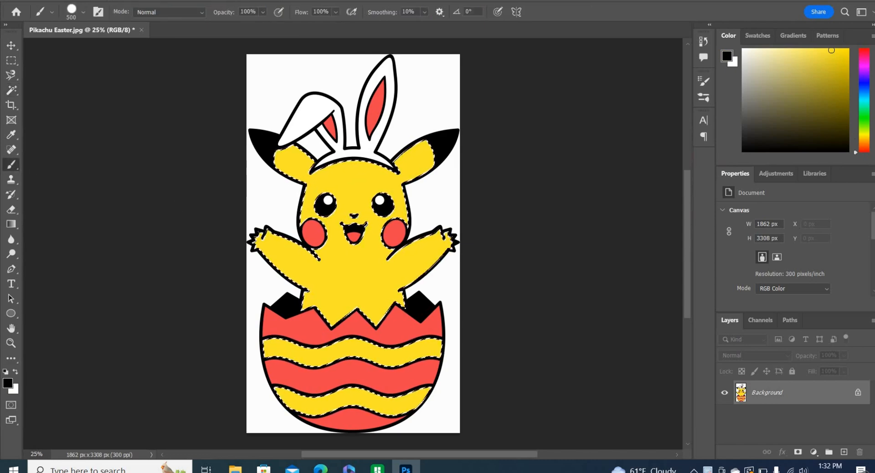
mouse_move(292, 264)
left_mouse_down()
mouse_move(258, 236)
mouse_move(349, 299)
mouse_move(389, 292)
mouse_move(437, 242)
left_mouse_up()
left_click_drag(360, 246, 410, 169)
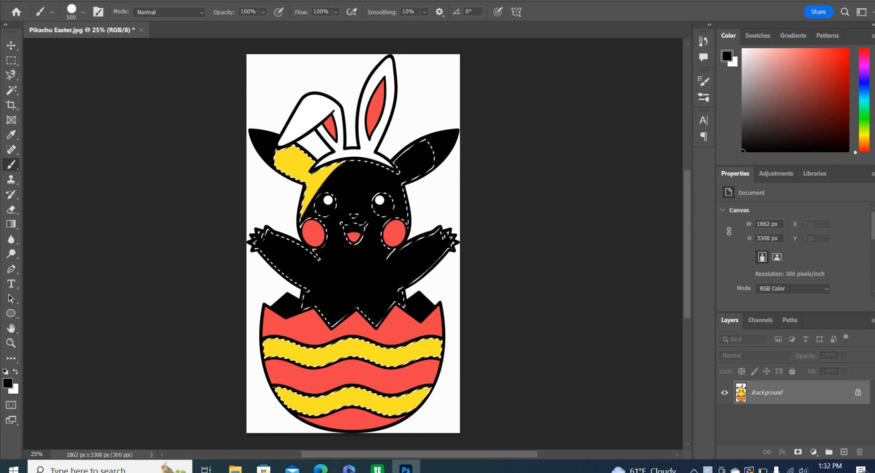
left_click_drag(333, 205, 285, 155)
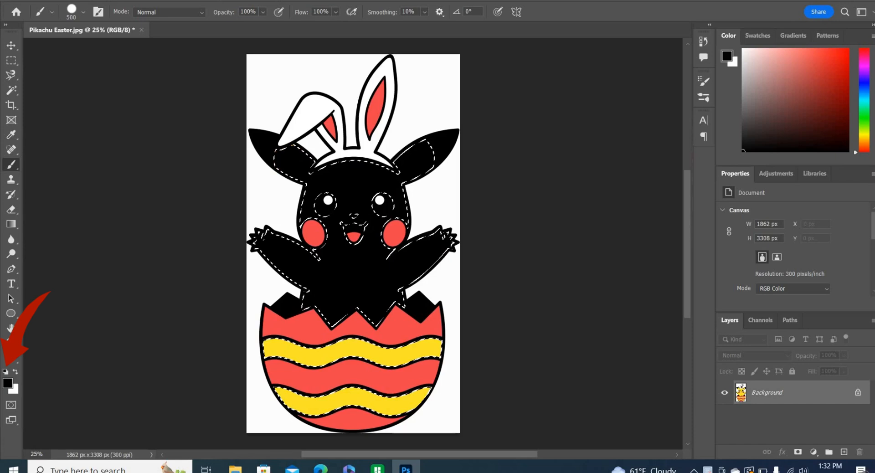
left_click_drag(269, 375, 429, 376)
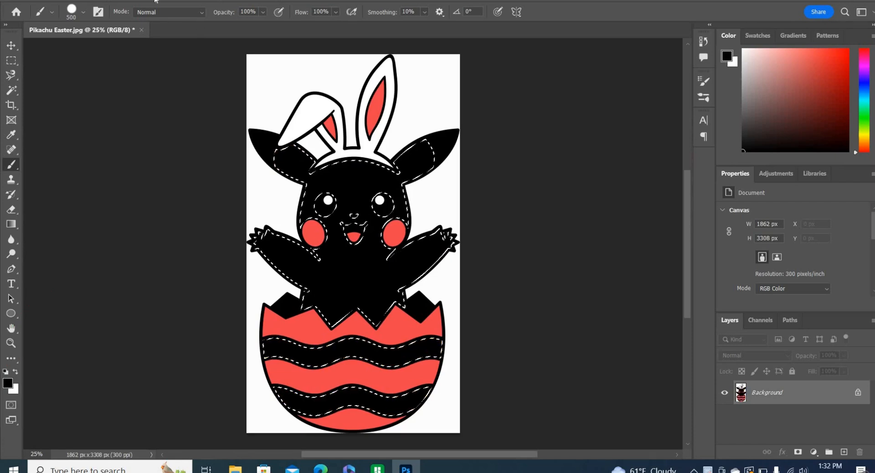
Invert the selection, swap the foreground color to white, and brush everything outside the black shapes white
left_click(133, 1)
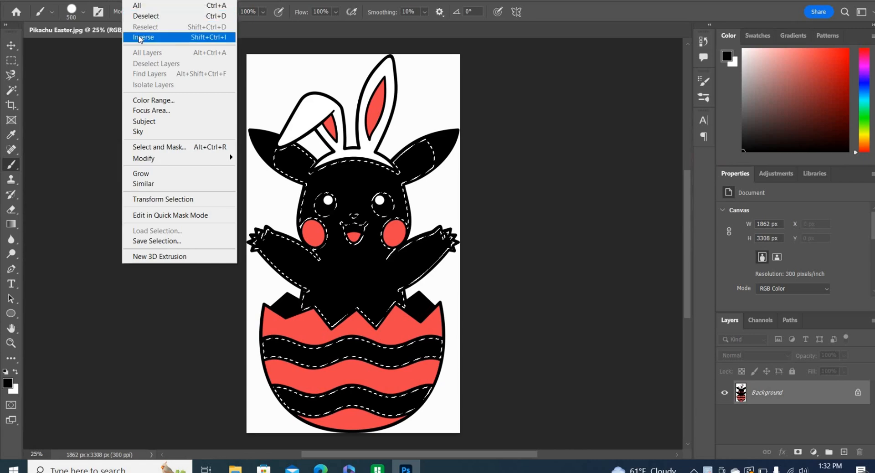
left_click(139, 36)
left_click(16, 372)
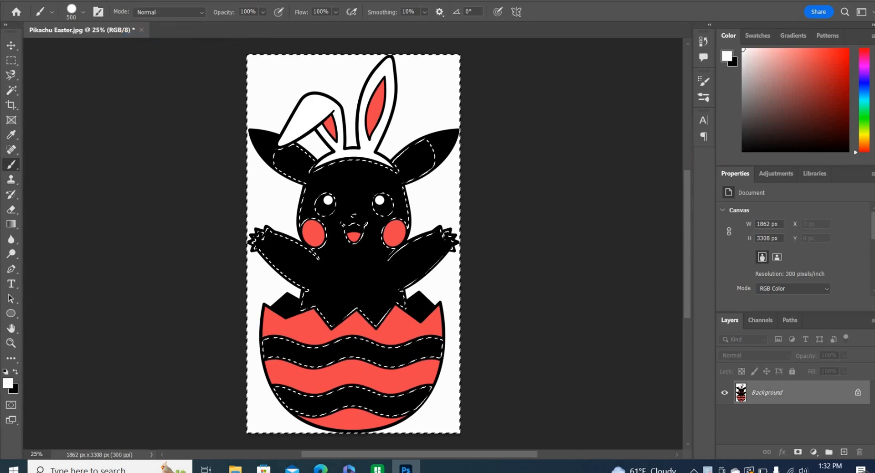
mouse_move(330, 358)
left_mouse_down()
mouse_move(347, 392)
mouse_move(397, 410)
left_mouse_up()
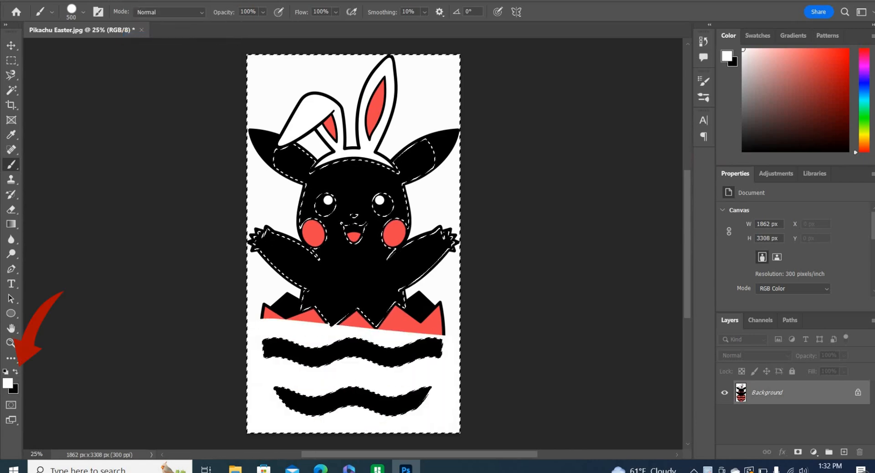
mouse_move(292, 341)
left_mouse_down()
mouse_move(431, 324)
mouse_move(274, 296)
left_mouse_up()
mouse_move(430, 228)
left_mouse_down()
mouse_move(337, 233)
mouse_move(276, 223)
mouse_move(325, 134)
mouse_move(278, 132)
left_mouse_up()
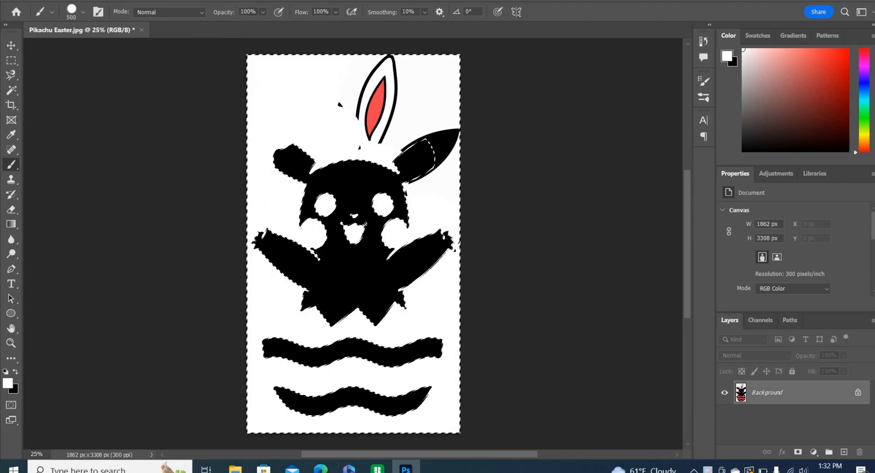
left_click_drag(335, 114, 378, 86)
left_click_drag(451, 137, 438, 164)
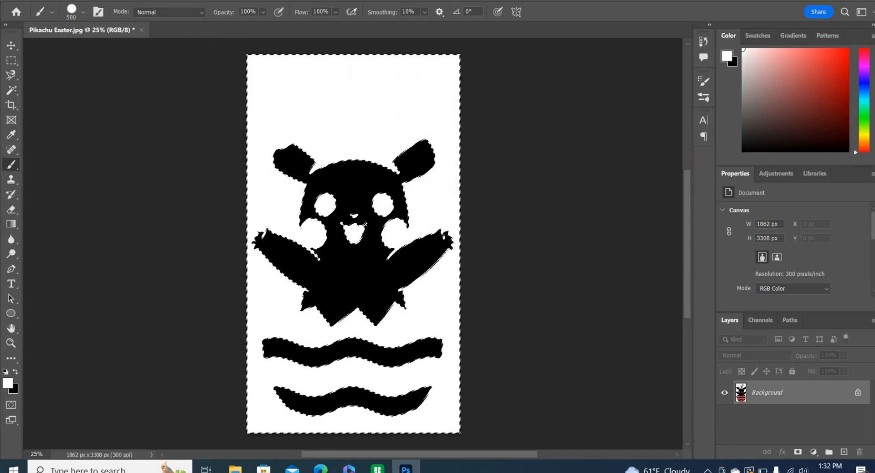
key("alt+s")
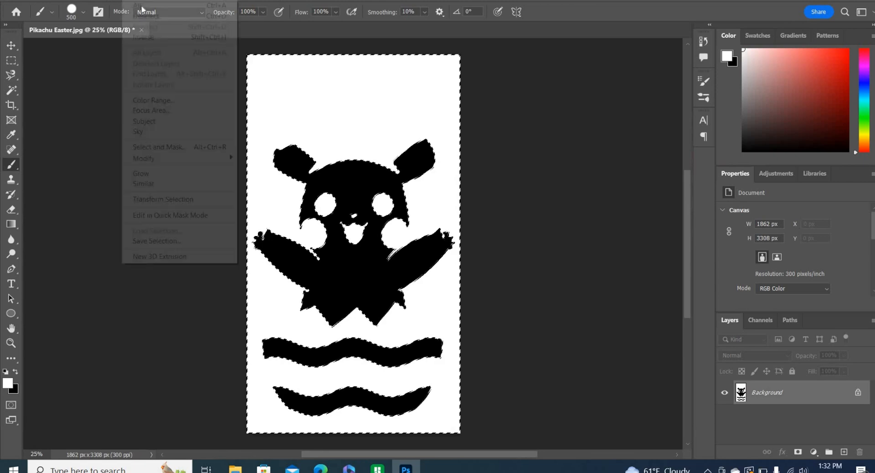
Export the black-and-white stencil as a PNG into the Pikachu Easter folder in Pictures
left_click(20, 1)
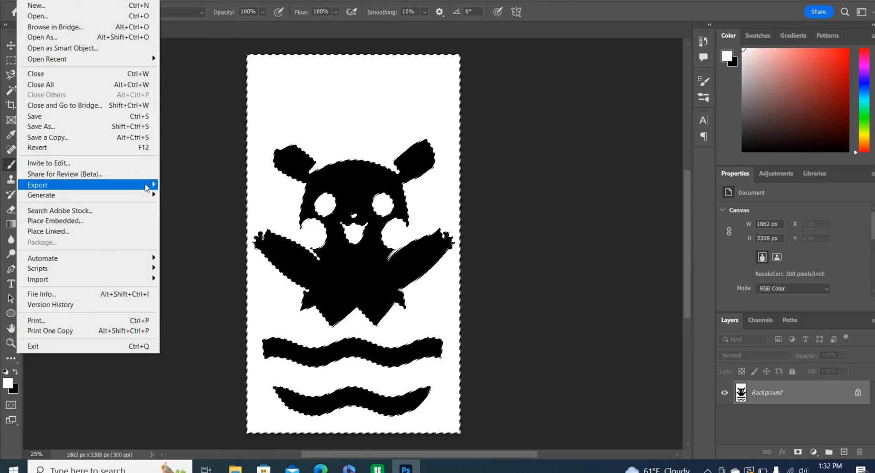
mouse_move(147, 186)
left_click(173, 195)
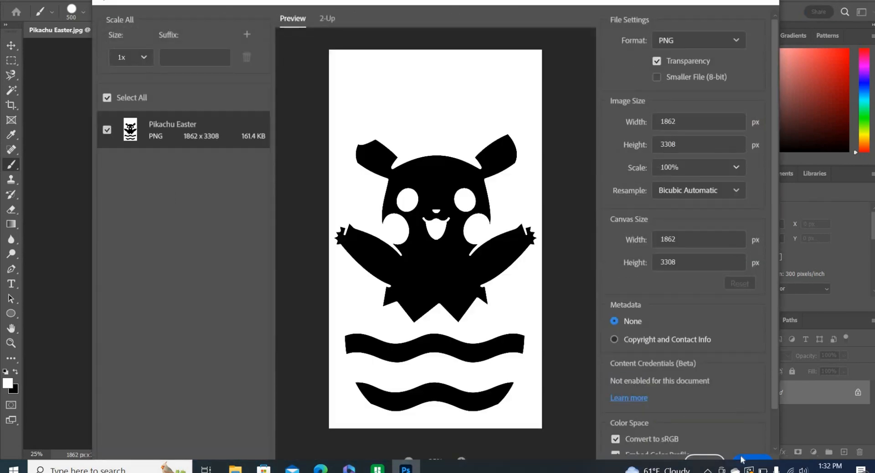
left_click(741, 458)
left_click(386, 166)
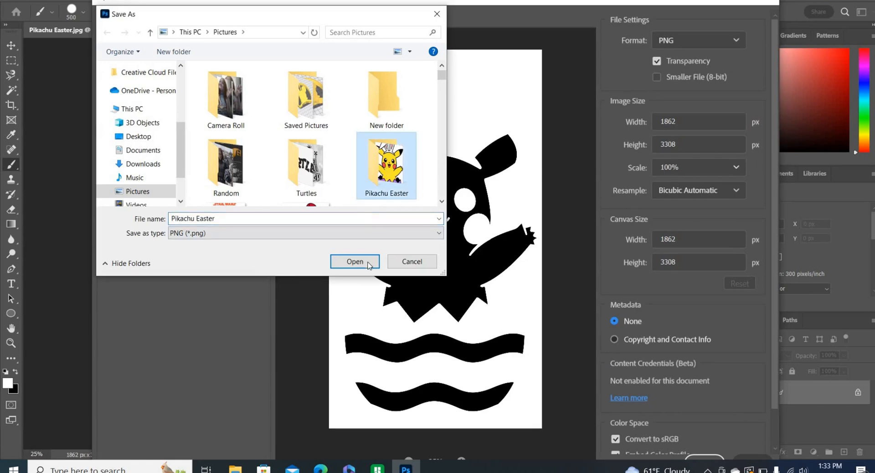
left_click(355, 261)
left_click(291, 219)
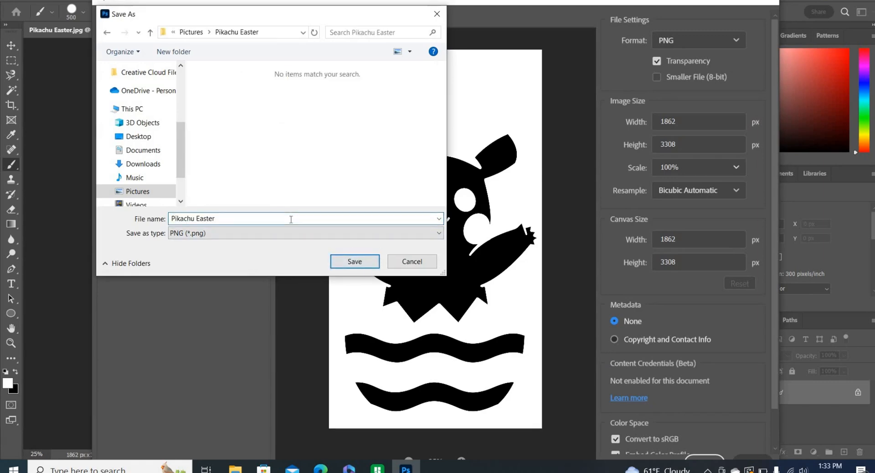
left_click(349, 261)
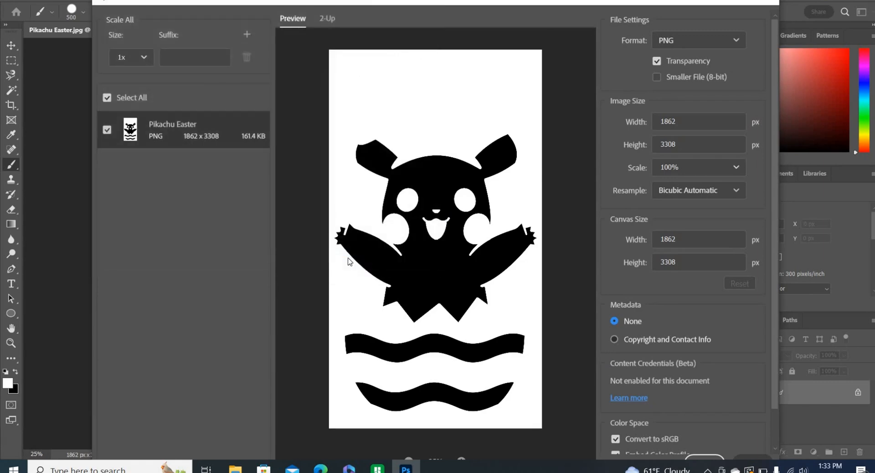
Undo the white brushing, the inverted selection and the black brushing to restore the colored artwork
left_click(45, 2)
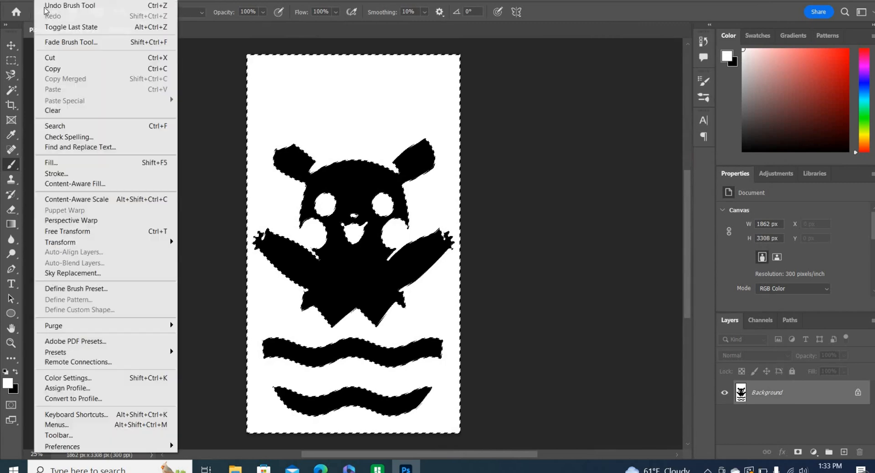
left_click(69, 5)
left_click(41, 2)
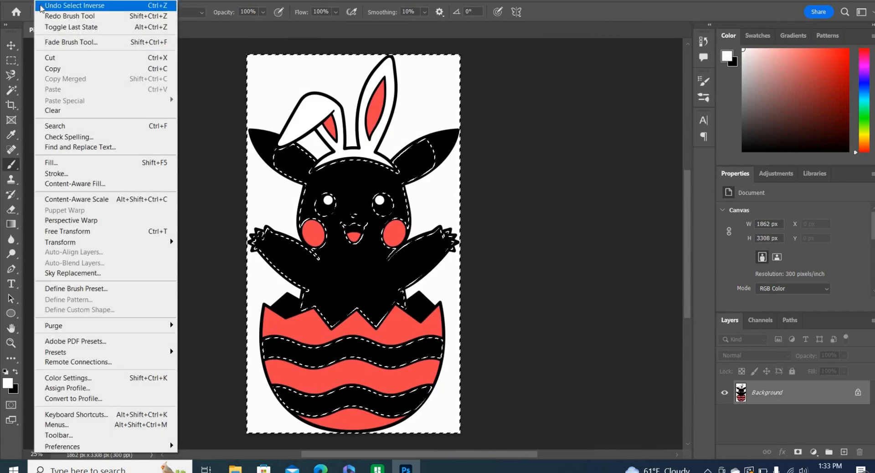
left_click(44, 5)
left_click(43, 2)
left_click(43, 6)
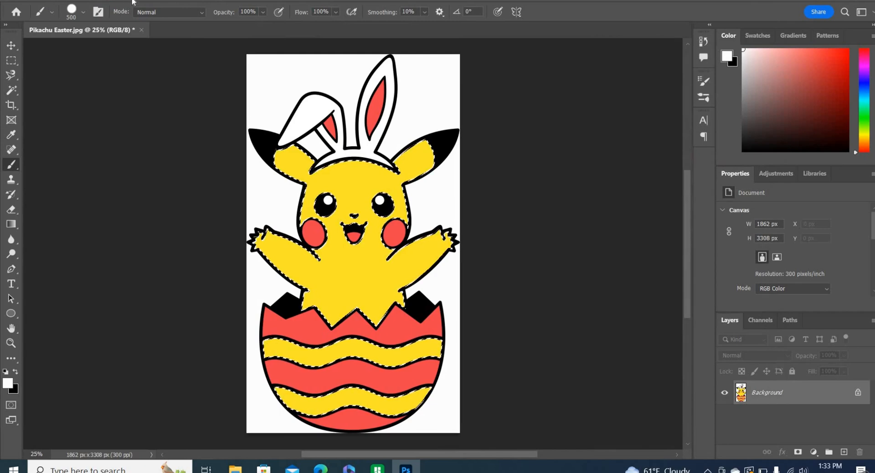
Clear the current selection and select all black outlines and filled areas of the artwork with the Magic Wand
left_click(133, 2)
left_click(145, 15)
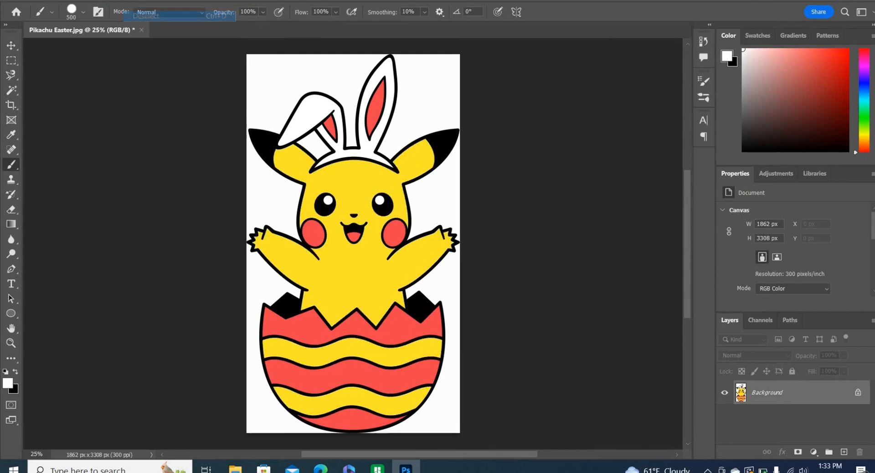
left_click(14, 91)
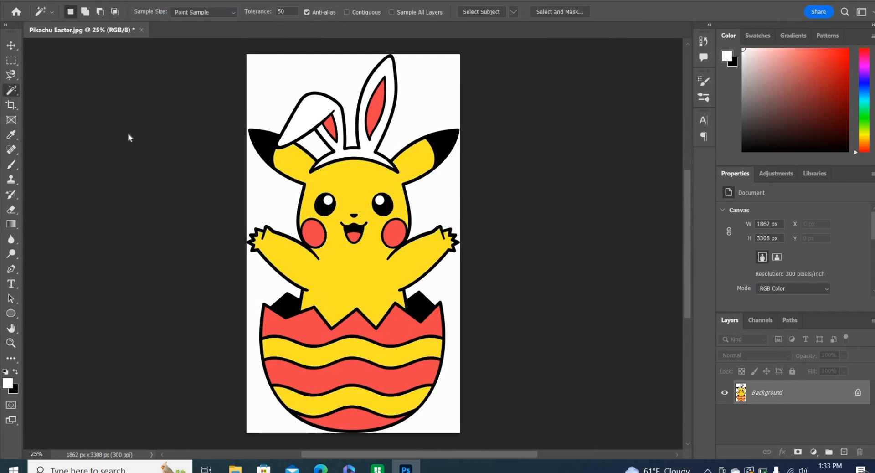
left_click(261, 145)
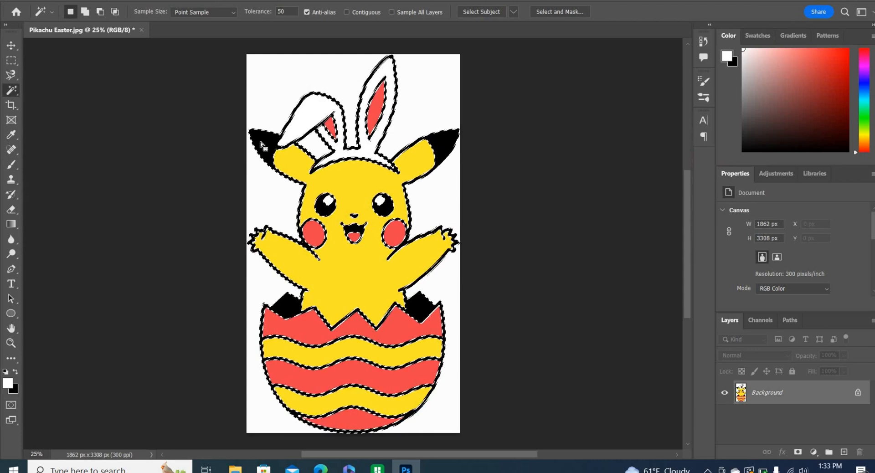
Invert the selection and brush everything outside the black outlines and filled areas white
left_click(11, 164)
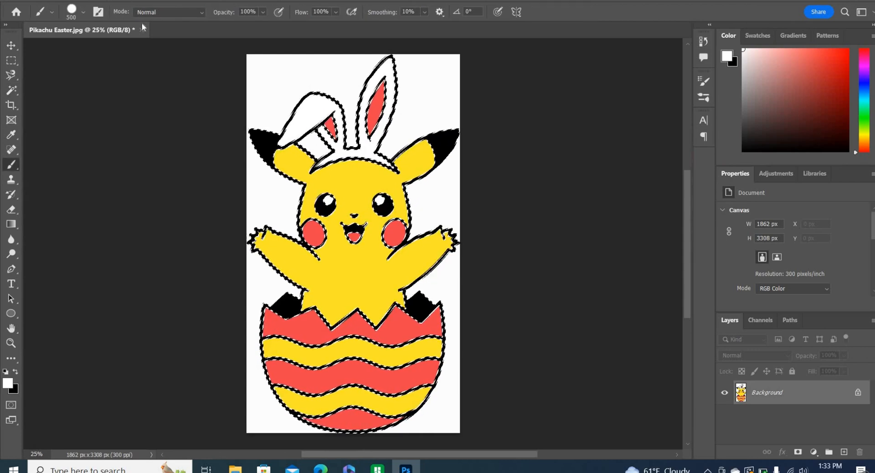
left_click(137, 1)
left_click(147, 37)
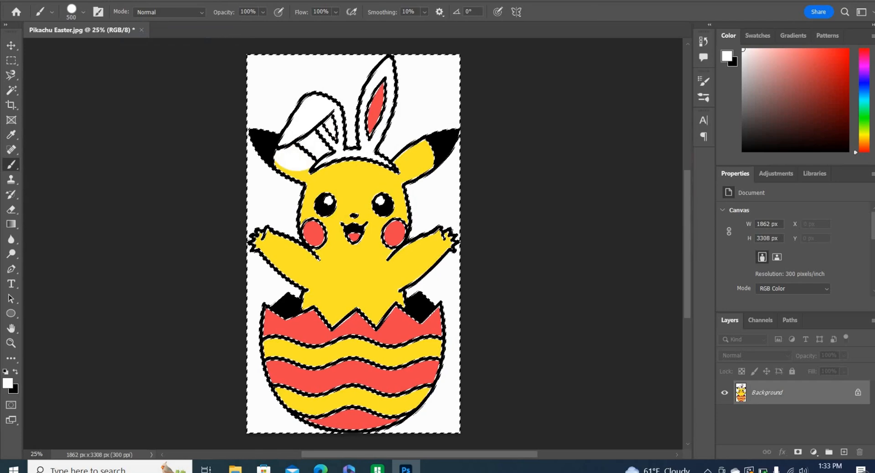
mouse_move(279, 156)
left_mouse_down()
mouse_move(358, 178)
mouse_move(329, 273)
mouse_move(413, 182)
left_mouse_up()
mouse_move(433, 246)
left_mouse_down()
mouse_move(401, 328)
mouse_move(419, 370)
mouse_move(392, 410)
mouse_move(319, 411)
mouse_move(300, 374)
left_mouse_up()
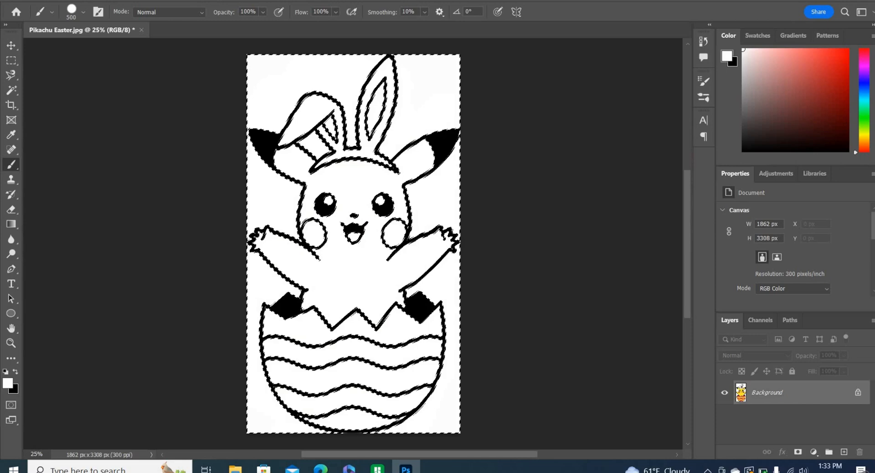
Export the outline stencil as a PNG named Pikachu Easter Black in the Pikachu Easter folder
left_click(26, 2)
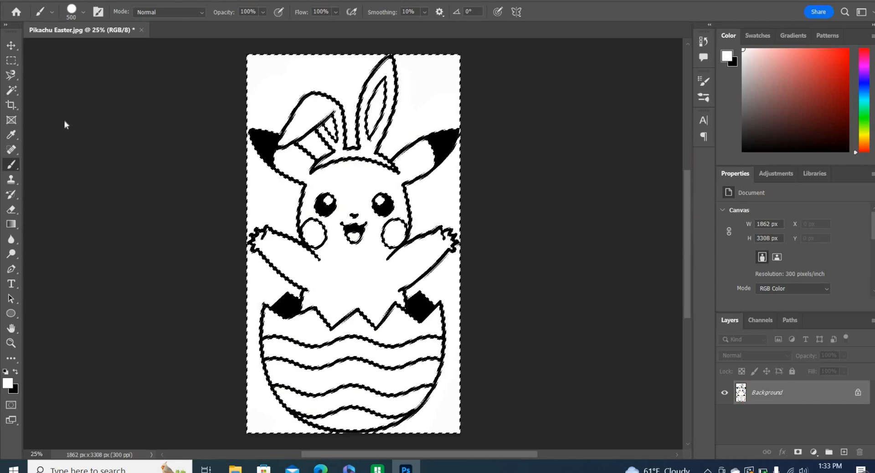
mouse_move(137, 185)
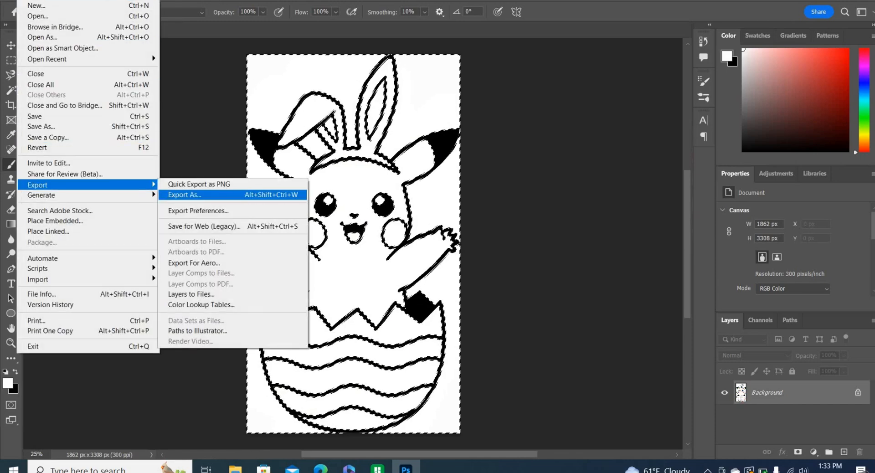
left_click(168, 195)
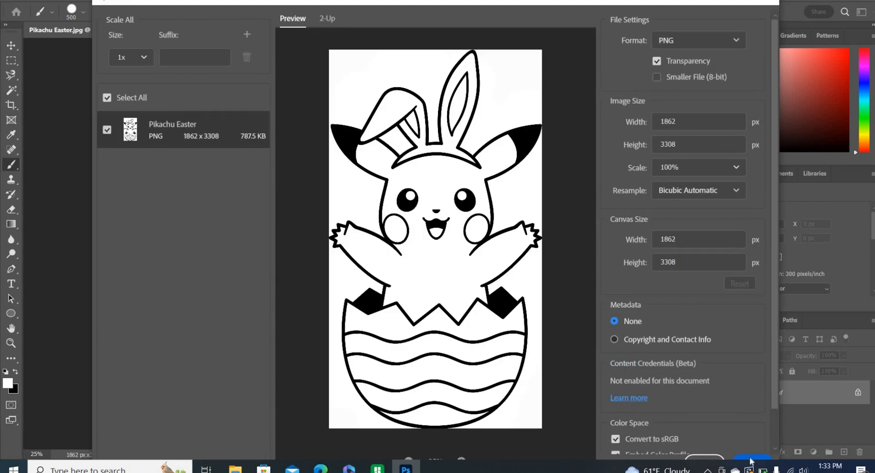
left_click(751, 459)
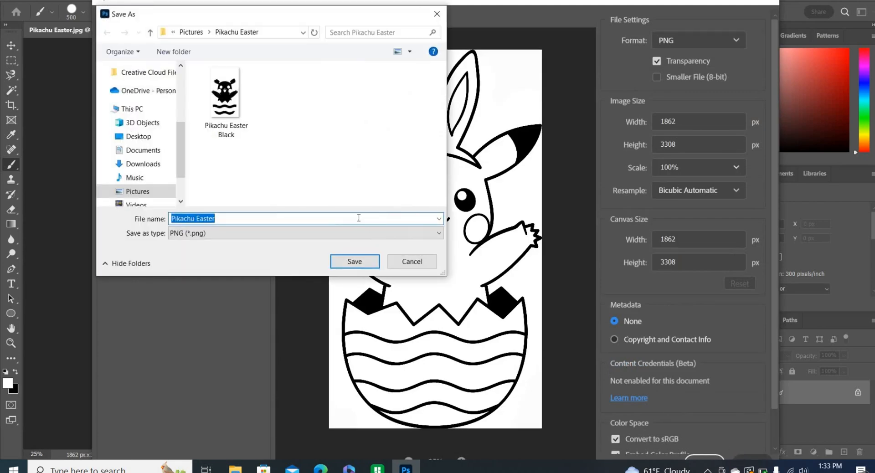
left_click(359, 217)
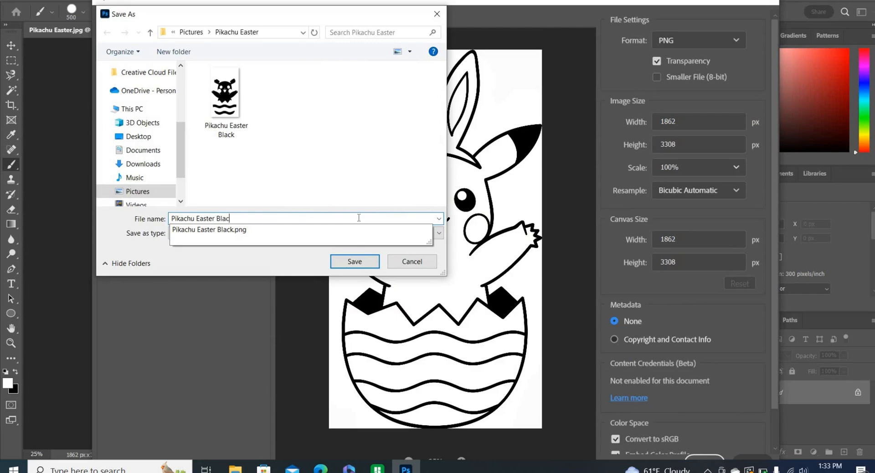
type("Black")
left_click(358, 261)
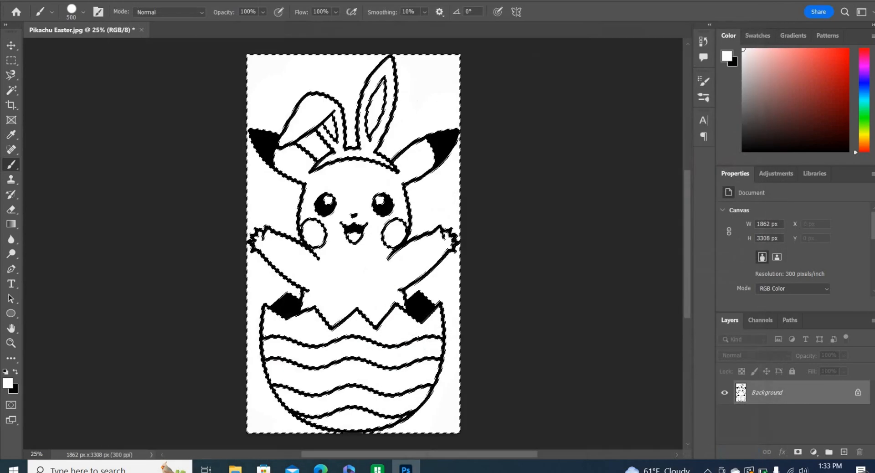
left_click(139, 1)
left_click(145, 16)
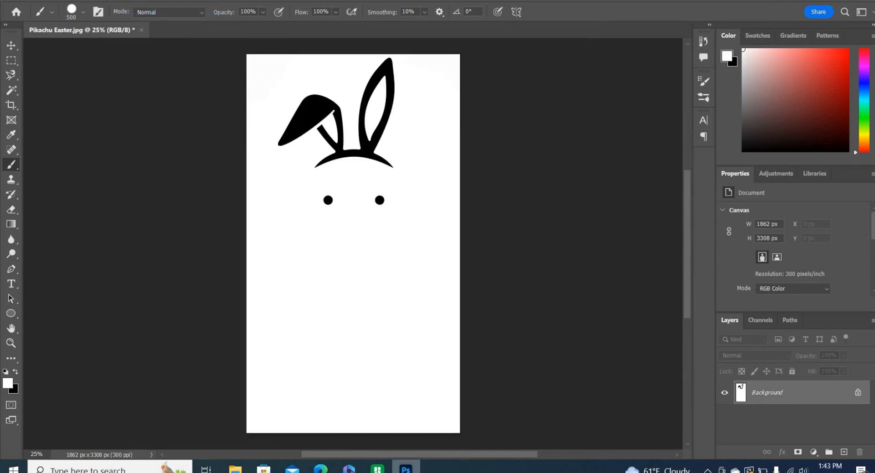
key("ctrl+z")
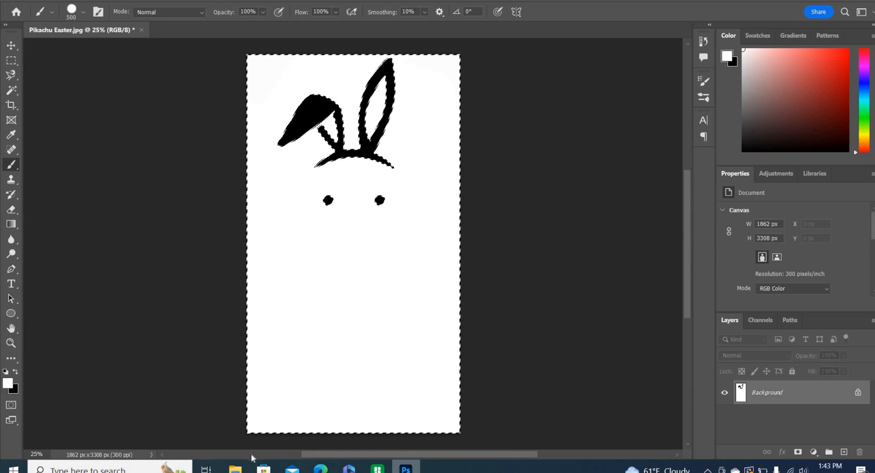
View the exported stencils in File Explorer and upload Pikachu Easter Yellow to Online-Convert's SVG converter in the browser
left_click(235, 469)
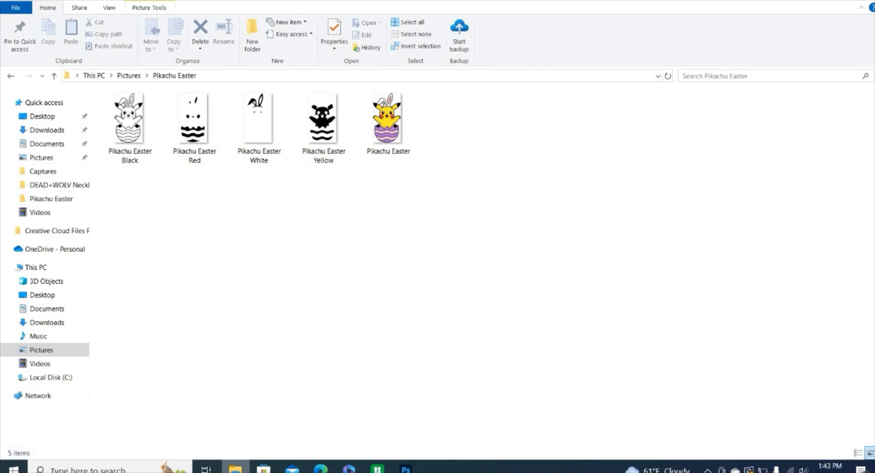
left_click(321, 470)
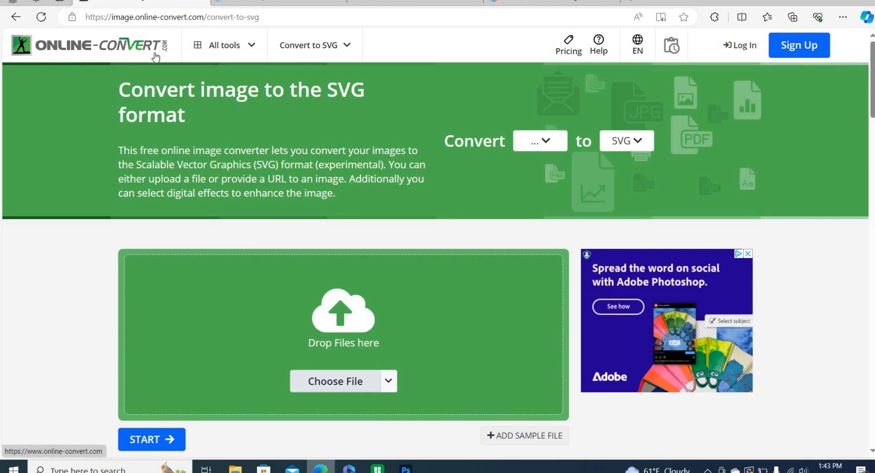
left_click(324, 385)
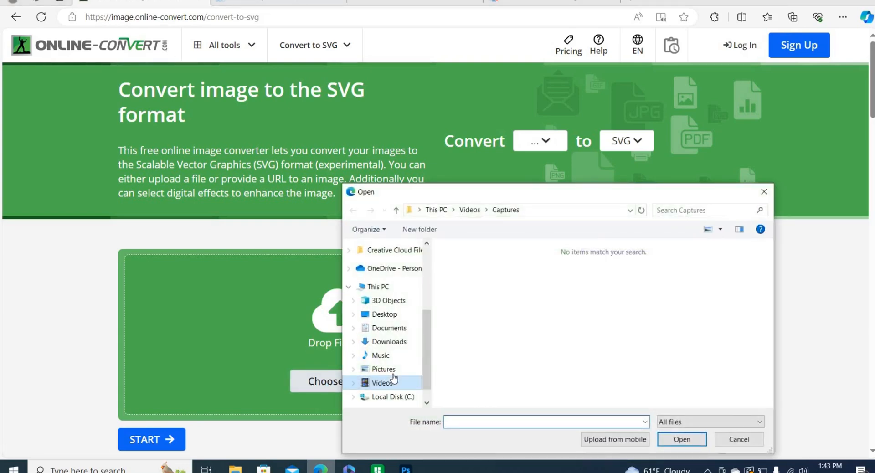
left_click(393, 373)
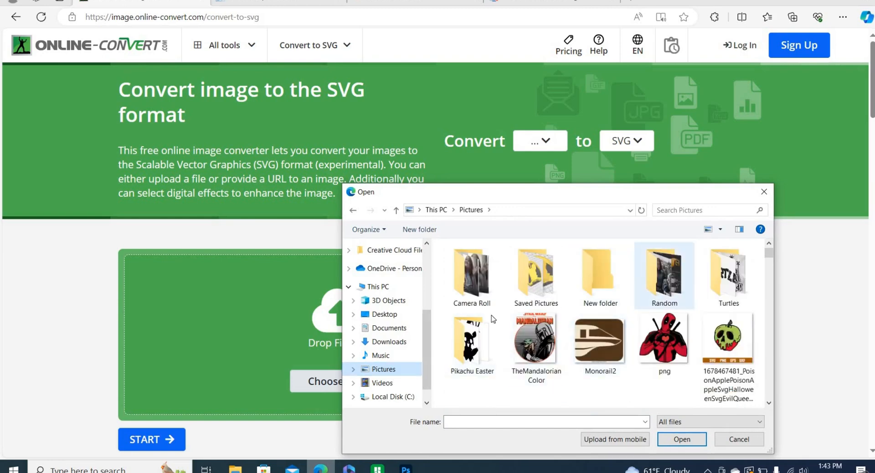
double_click(479, 340)
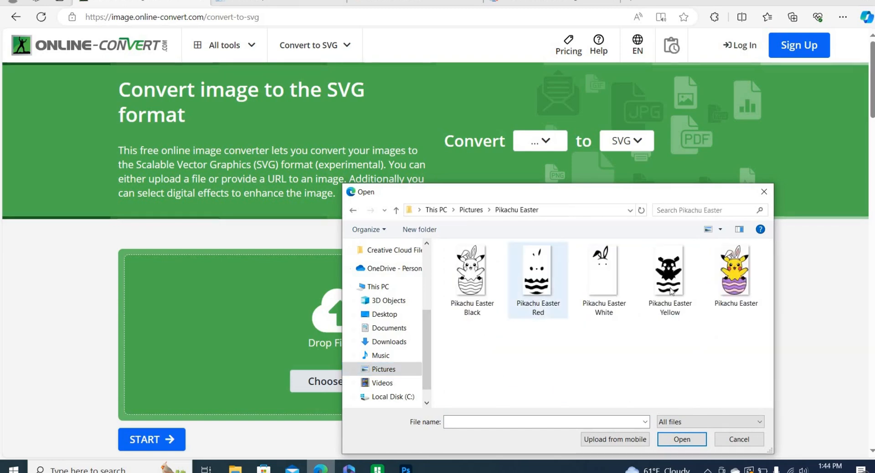
double_click(670, 273)
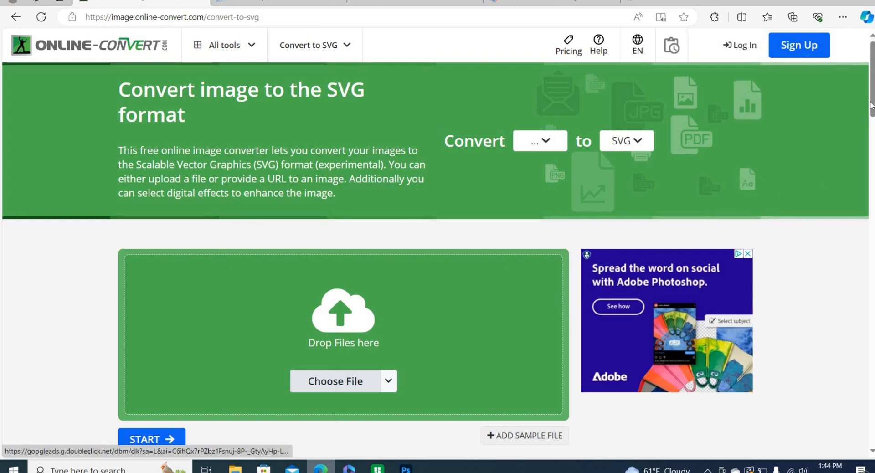
Convert Pikachu Easter Yellow.png to SVG and download the converted file
left_click_drag(870, 140, 870, 145)
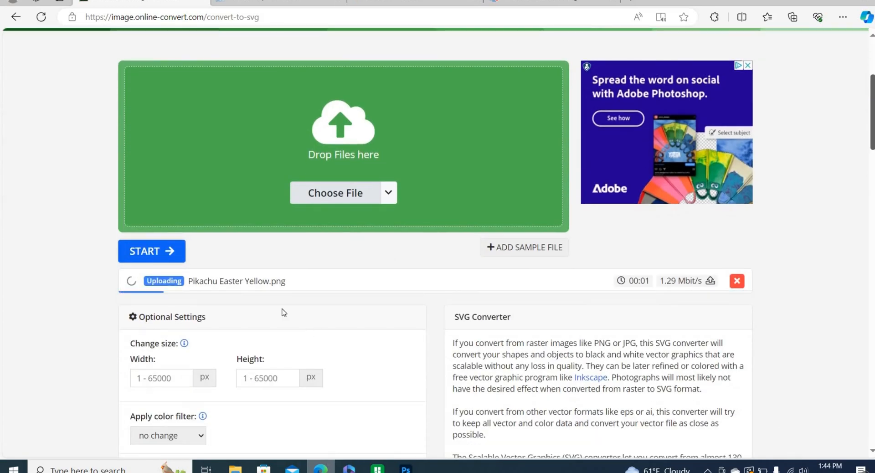
left_click(139, 252)
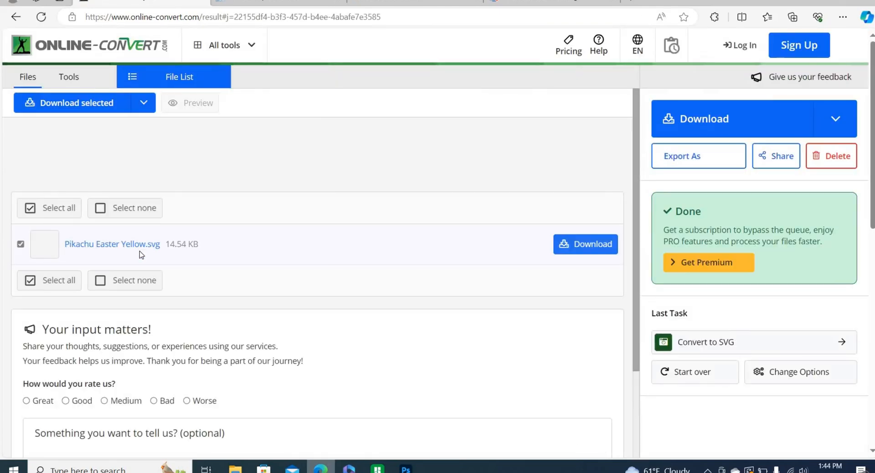
left_click(593, 252)
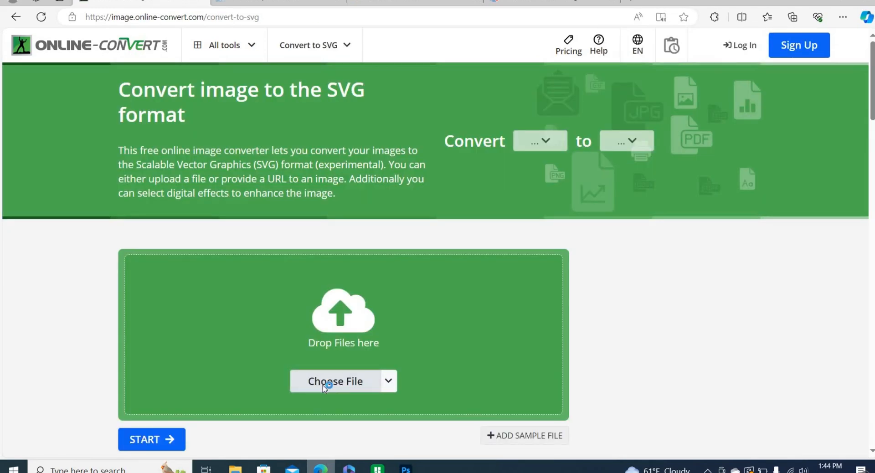
Upload Pikachu Easter White.png to the SVG converter, convert it and download the resulting file
left_click(323, 383)
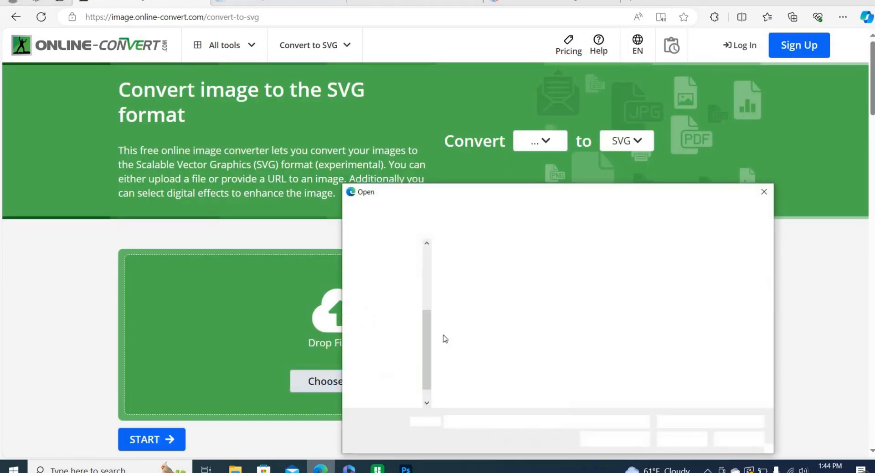
double_click(594, 294)
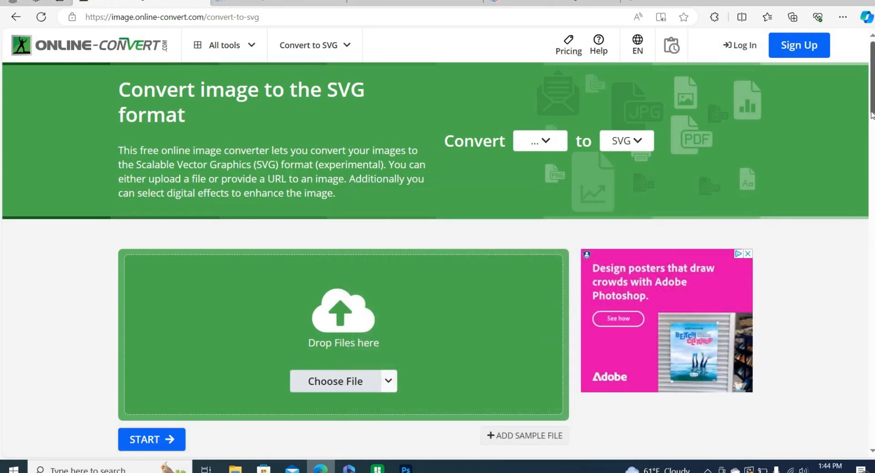
scroll(357, 313, "down", 3)
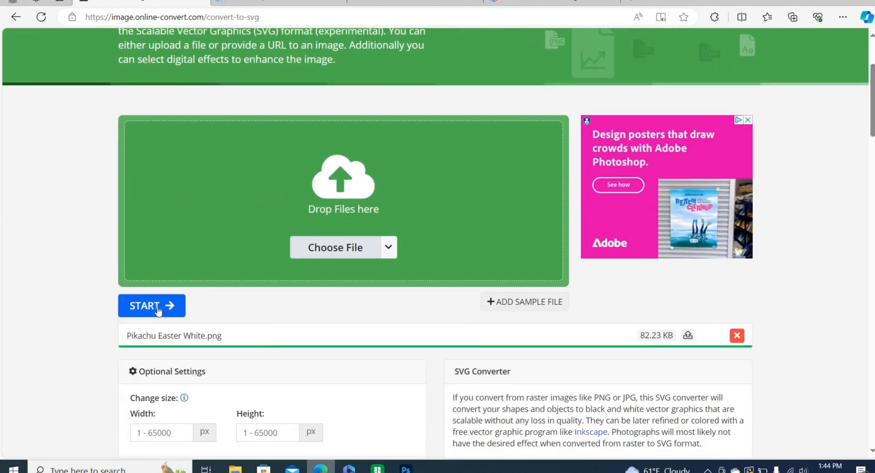
left_click(158, 307)
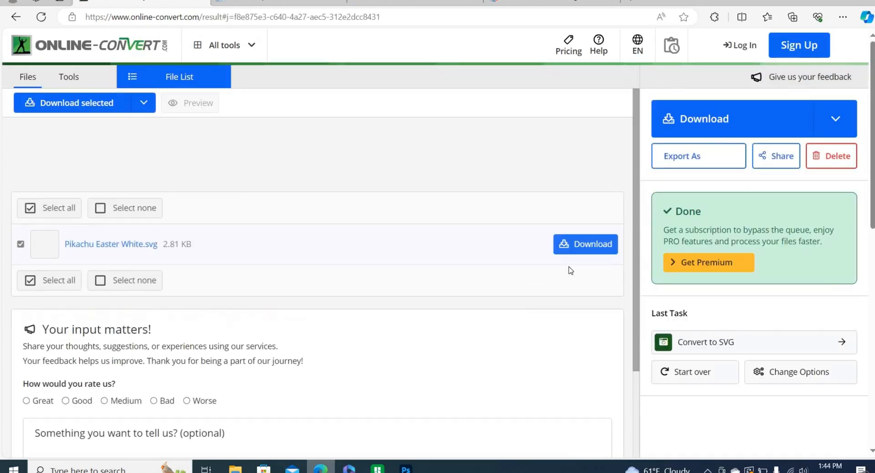
left_click(588, 245)
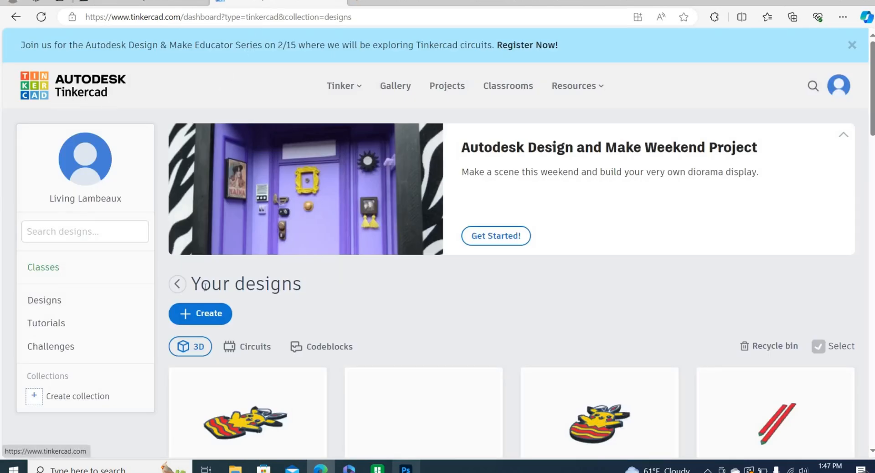
Create a new 3D design in Tinkercad and set the workplane to the top view
left_click(204, 313)
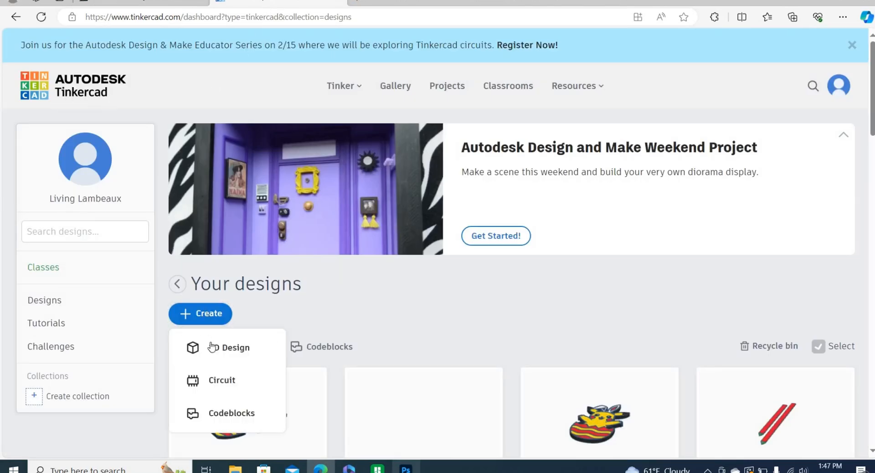
left_click(211, 347)
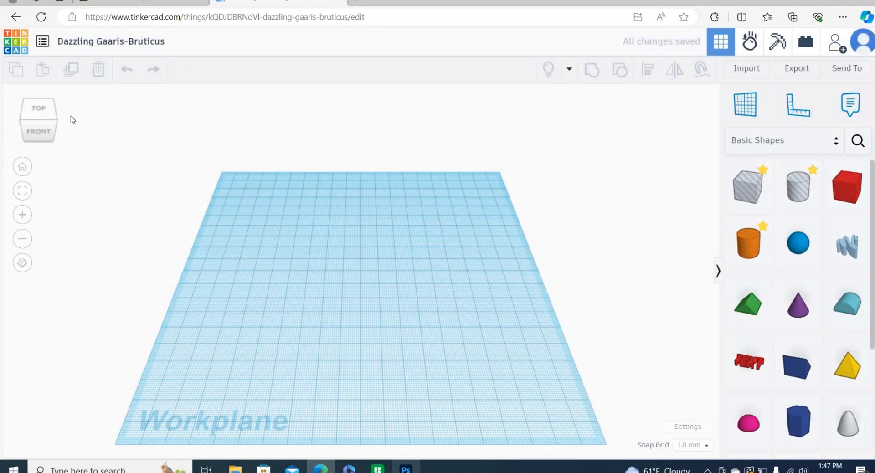
left_click(41, 111)
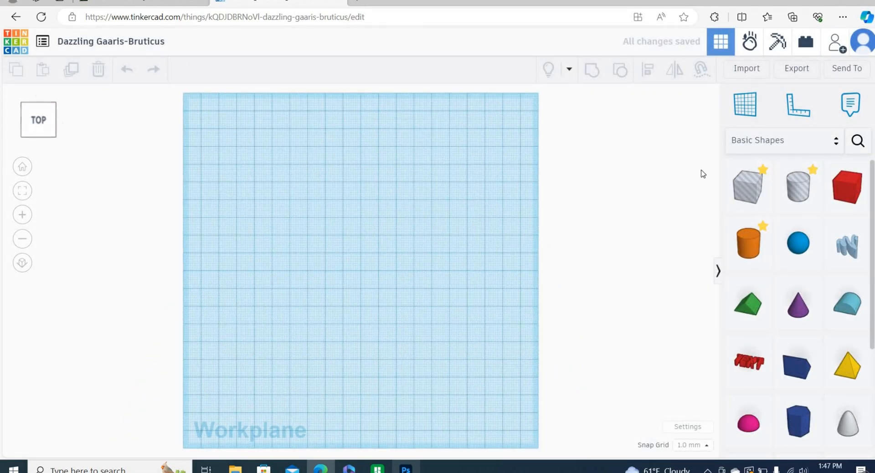
Choose Pikachu Easter Yellow (1).svg from the Downloads folder as the file to import
left_click(744, 69)
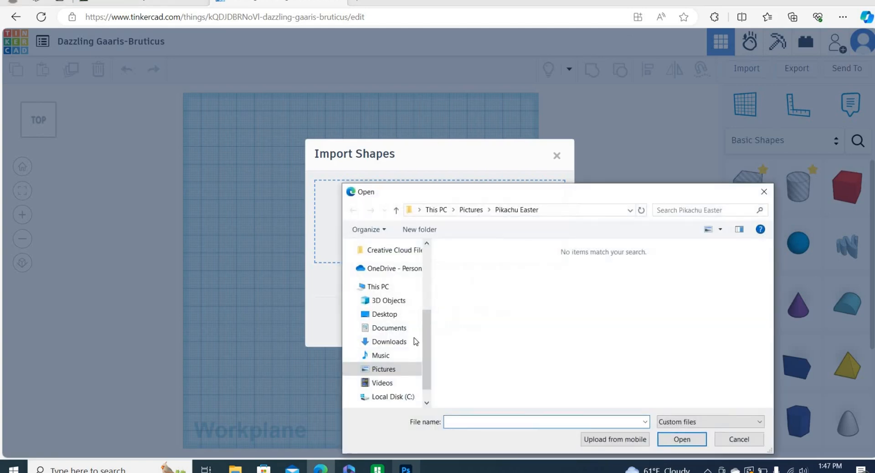
left_click(392, 342)
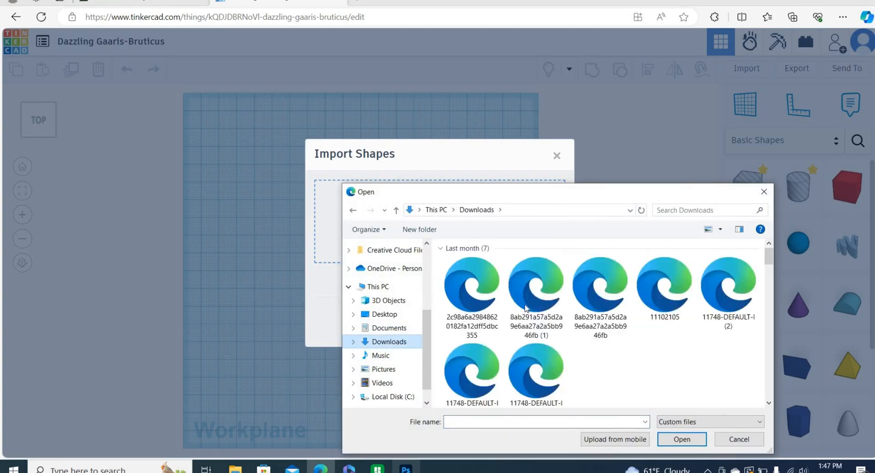
left_click(665, 287)
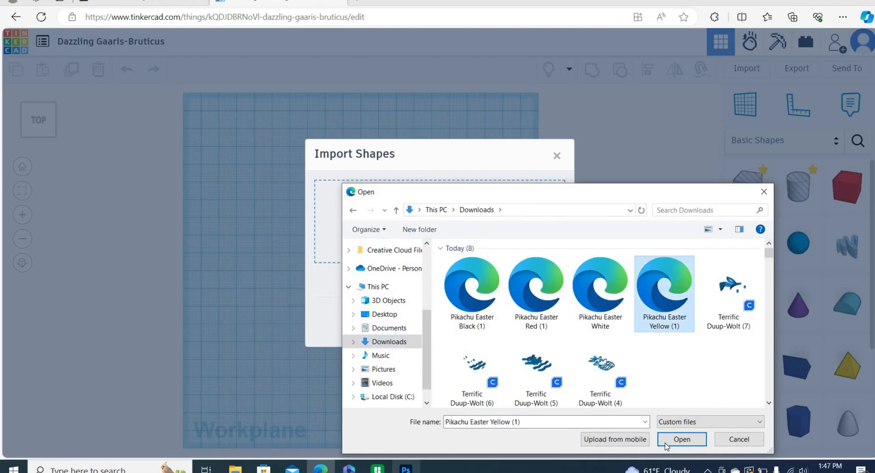
left_click(666, 443)
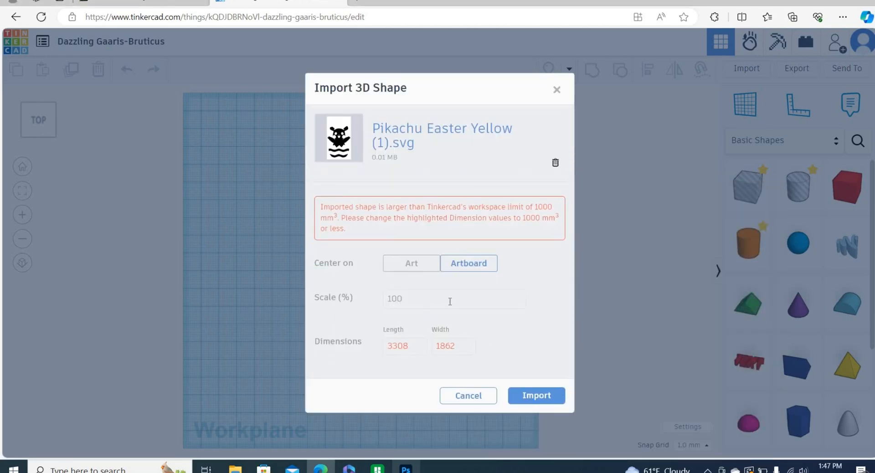
Set the import scale of the yellow SVG to 10% and import it onto the workplane
left_click(450, 301)
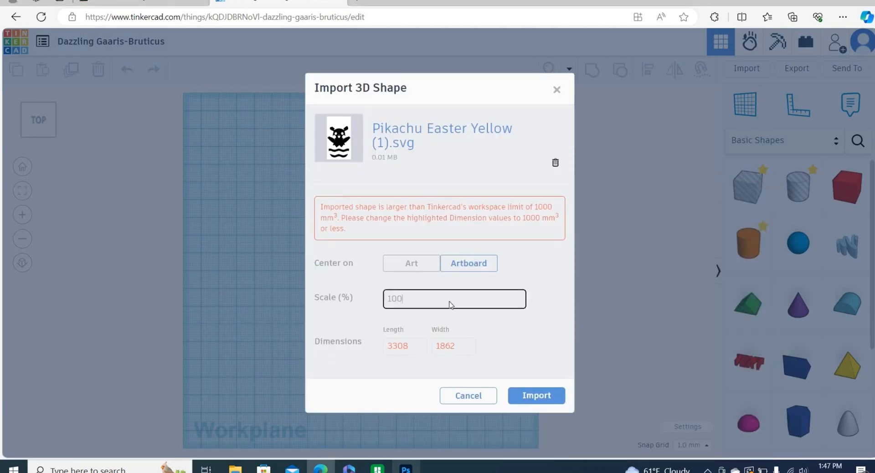
key("BackSpace")
key("BackSpace")
key("BackSpace")
type("10")
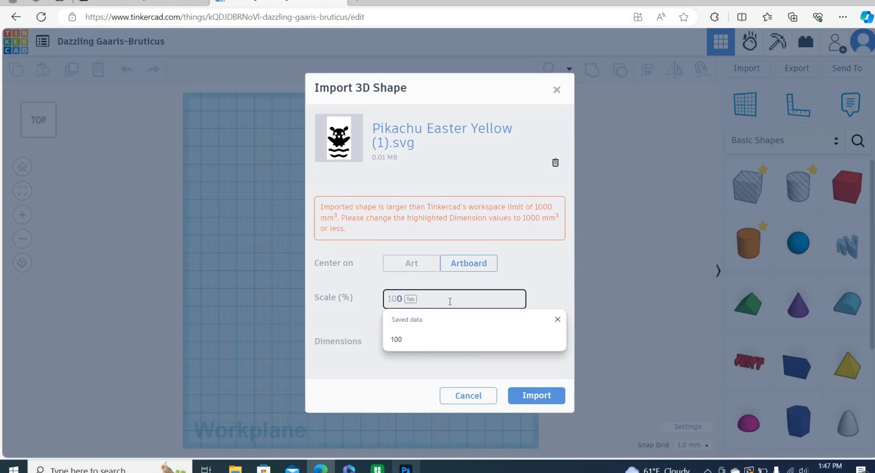
key("Tab")
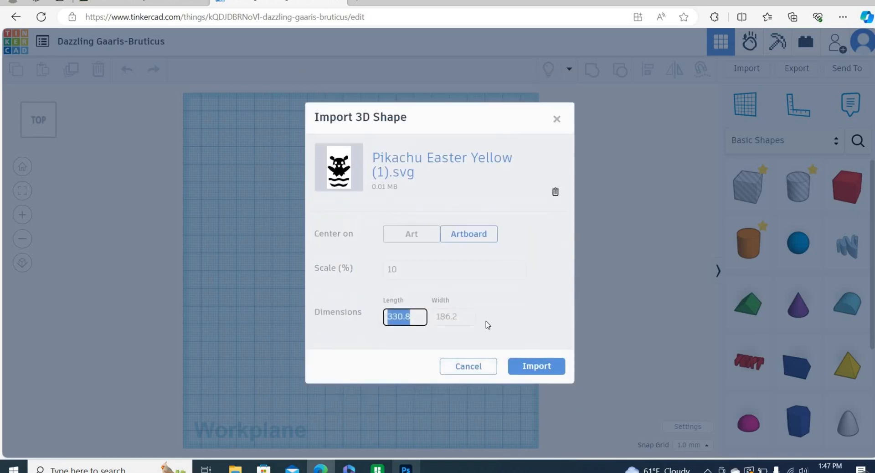
left_click(530, 366)
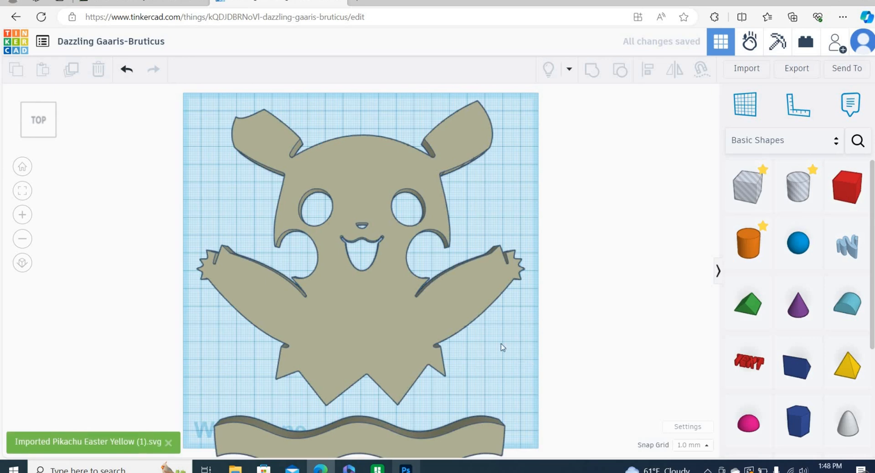
Give the imported Pikachu body shape a solid yellow preset color
left_click(401, 282)
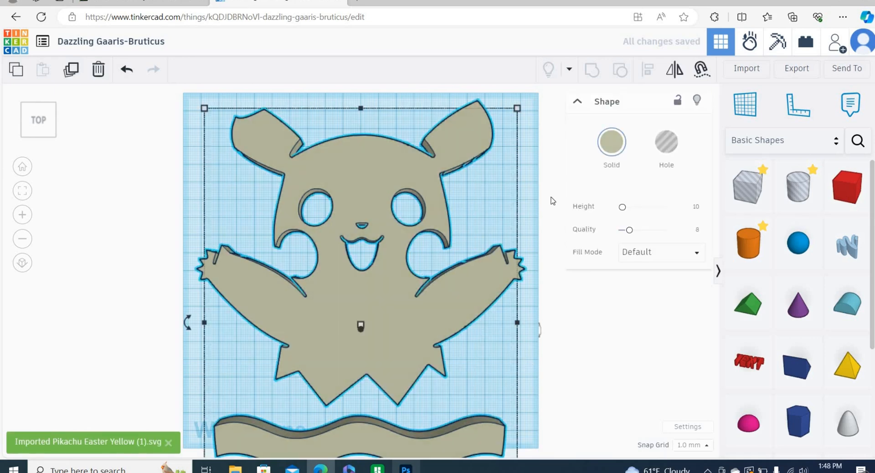
left_click(620, 147)
left_click(565, 206)
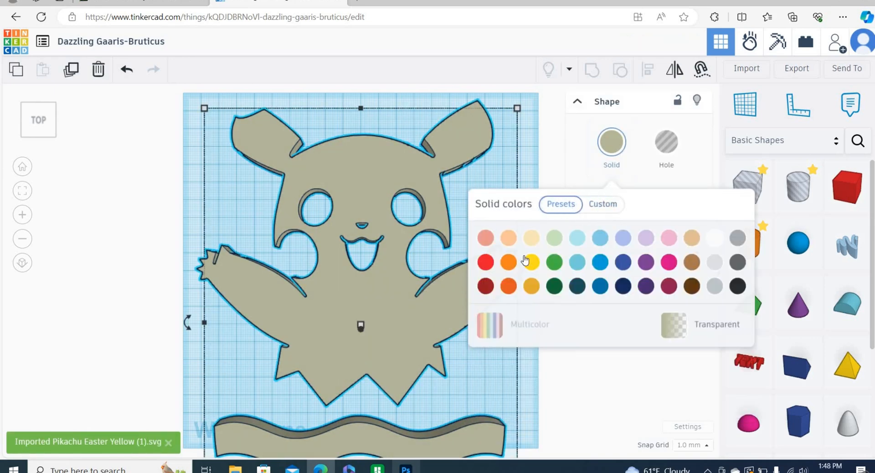
left_click(530, 262)
Import Pikachu Easter White.svg from Downloads at a scale of 10%
left_click(742, 71)
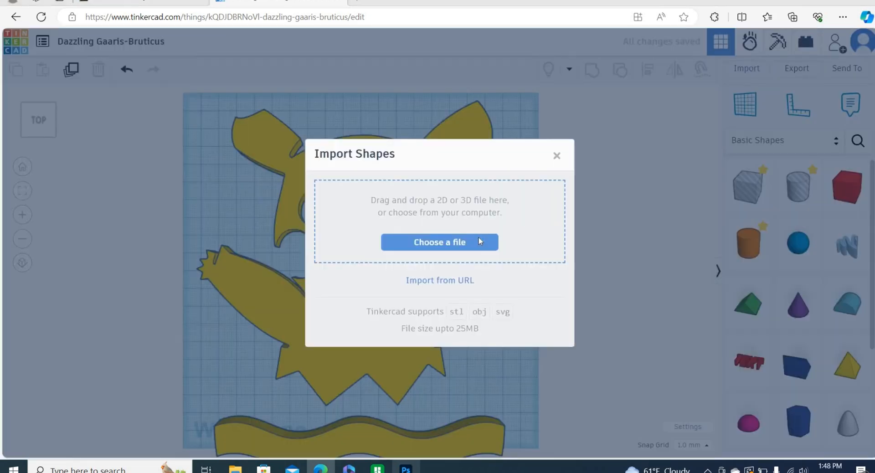
left_click(594, 294)
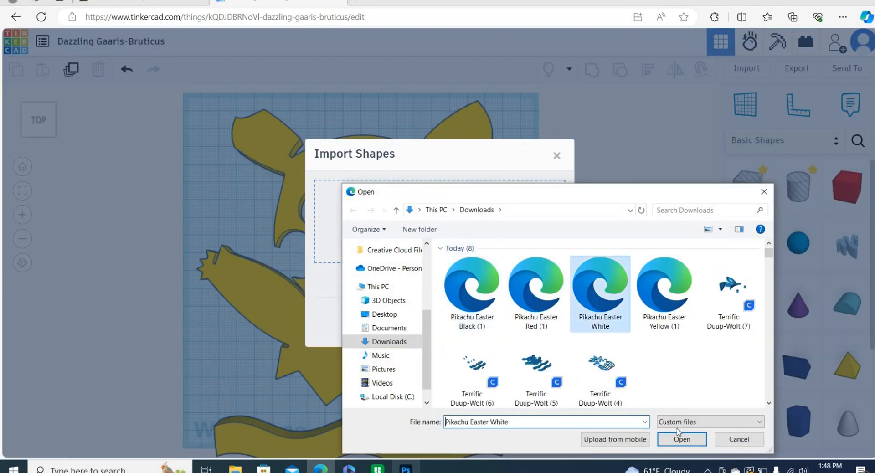
left_click(682, 439)
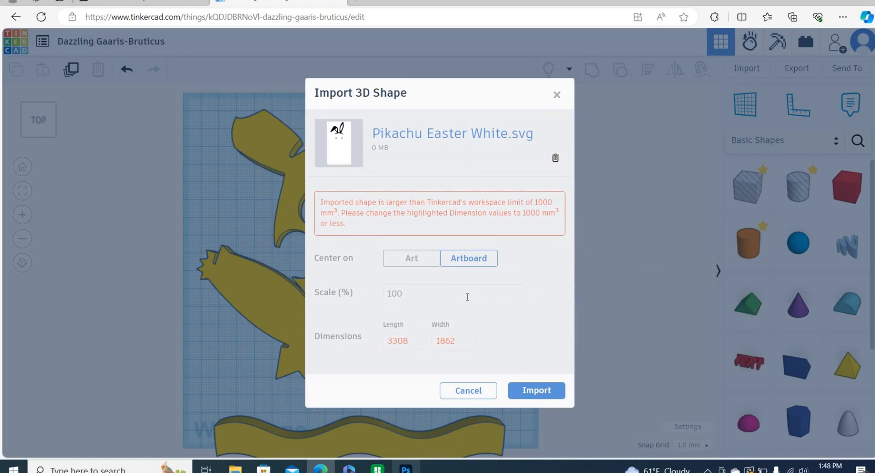
left_click(467, 297)
key("BackSpace")
key("Tab")
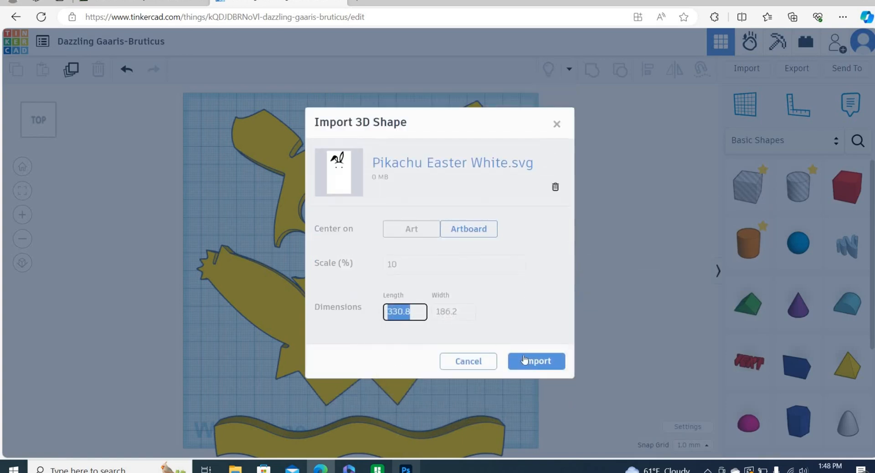
left_click(524, 360)
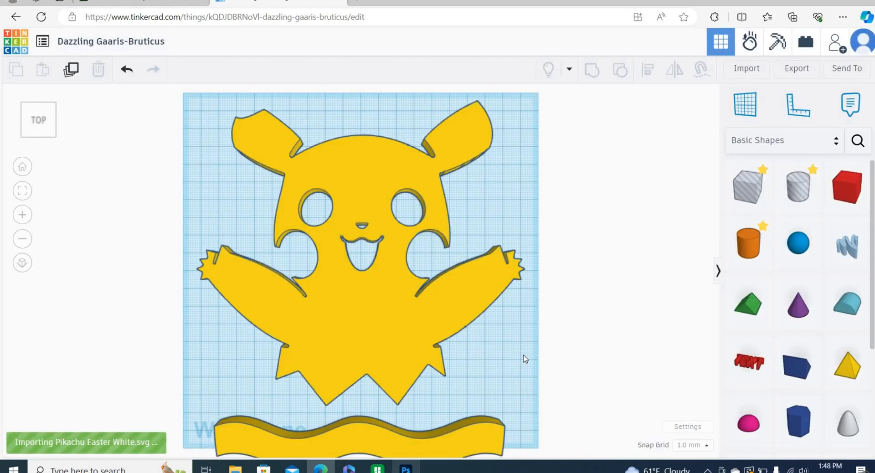
Give the imported bunny ears and eye highlights shape a solid white preset color
left_click(611, 142)
left_click(561, 208)
left_click(715, 238)
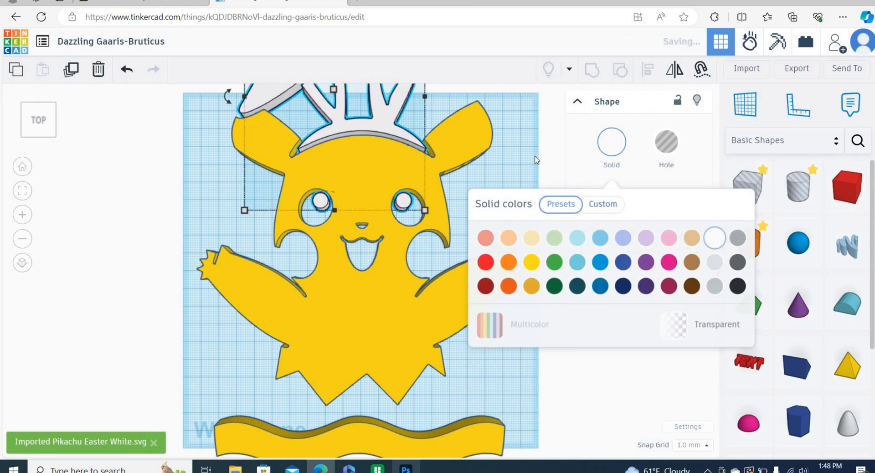
Import Pikachu Easter Red (1).svg from Downloads at a scale of 10%
left_click(747, 68)
left_click(480, 237)
double_click(519, 283)
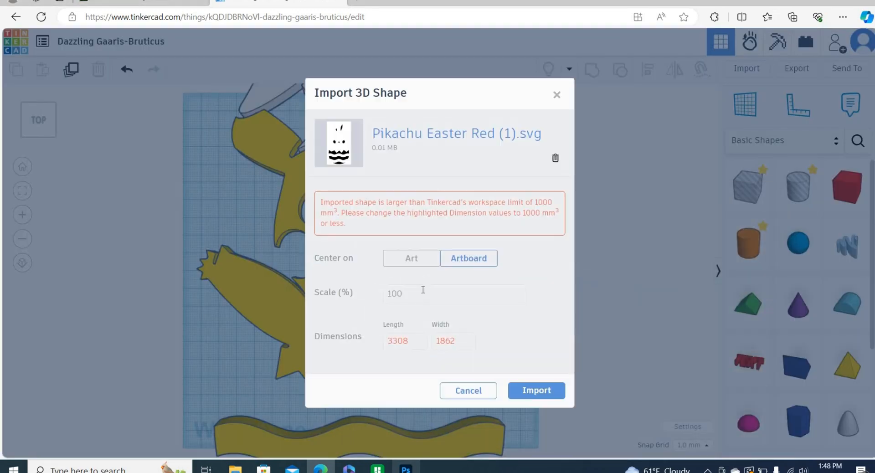
left_click(422, 290)
key("BackSpace")
key("Tab")
left_click(525, 362)
scroll(525, 360, "down", 4)
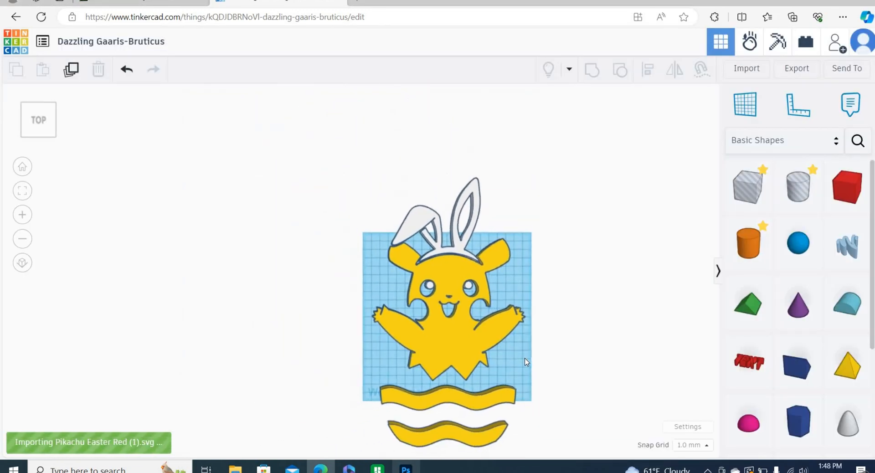
Give the imported cheeks, inner ears and egg stripes shape a solid red preset color
scroll(526, 362, "up", 4)
left_click(611, 143)
left_click(561, 204)
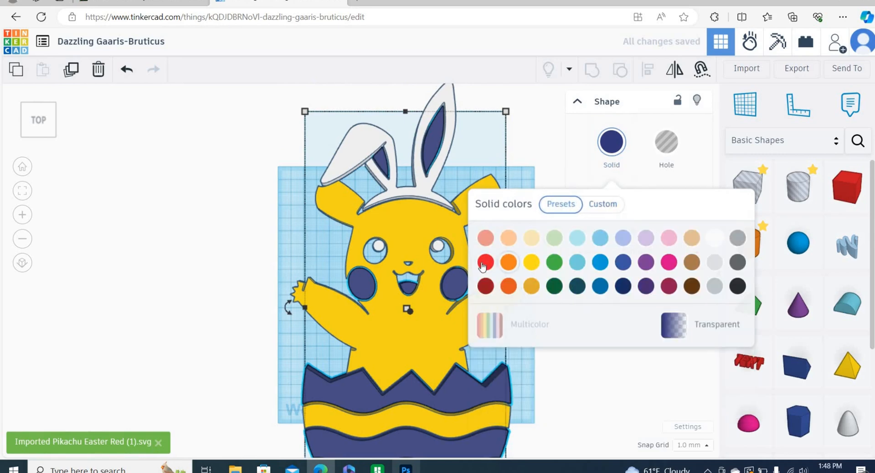
left_click(483, 263)
Import Pikachu Easter Black (1).svg from Downloads at a scale of 10%
left_click(746, 69)
left_click(467, 240)
double_click(435, 295)
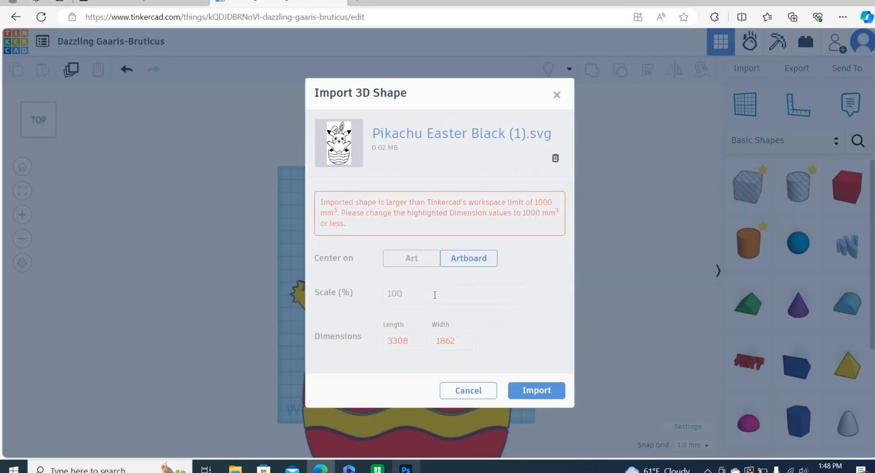
key("BackSpace")
key("Tab")
left_click(527, 363)
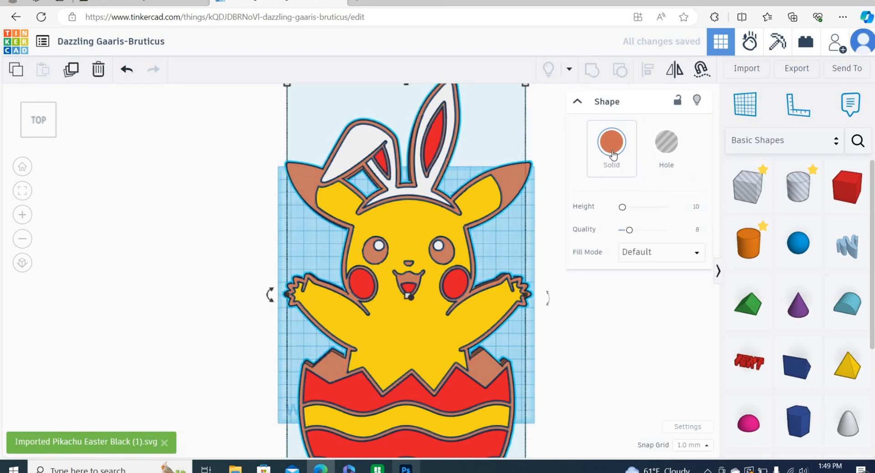
Give the imported outline shape a solid black preset color and return to the top view of the design
left_click(612, 154)
left_click(737, 287)
left_click(266, 261)
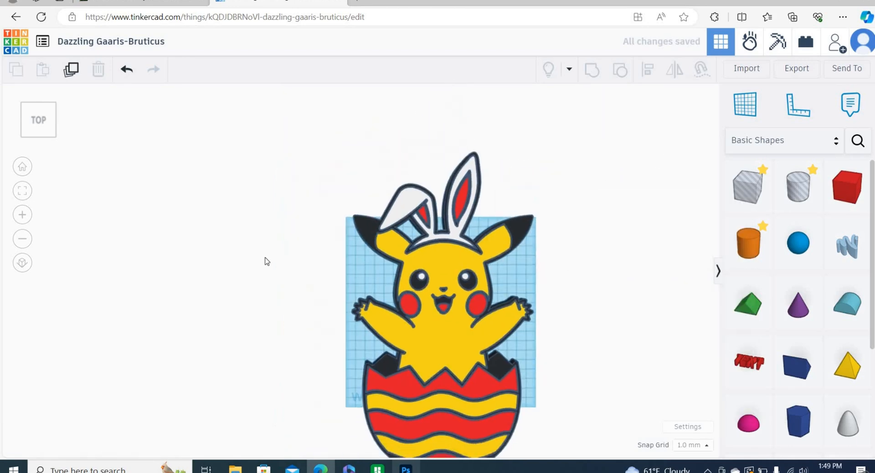
left_click(23, 166)
left_click(38, 111)
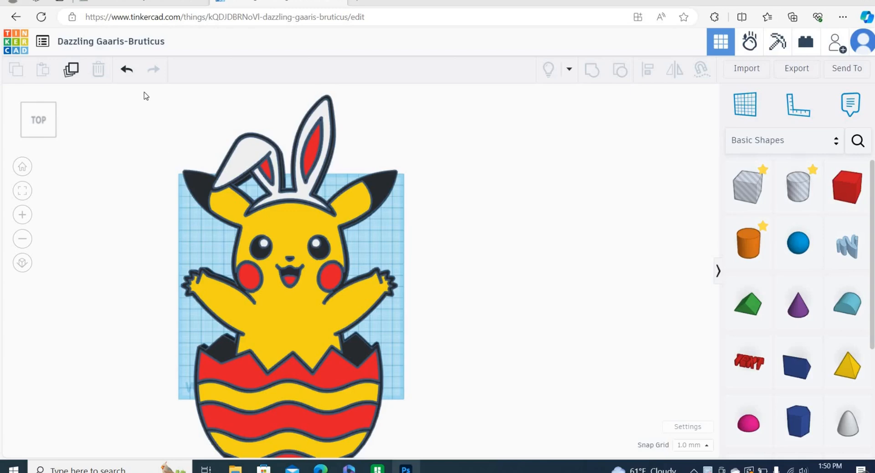
Shrink all four Pikachu shapes together to fit in the middle of the workplane, and set the snap grid to 0.1 mm
left_click_drag(284, 329, 418, 467)
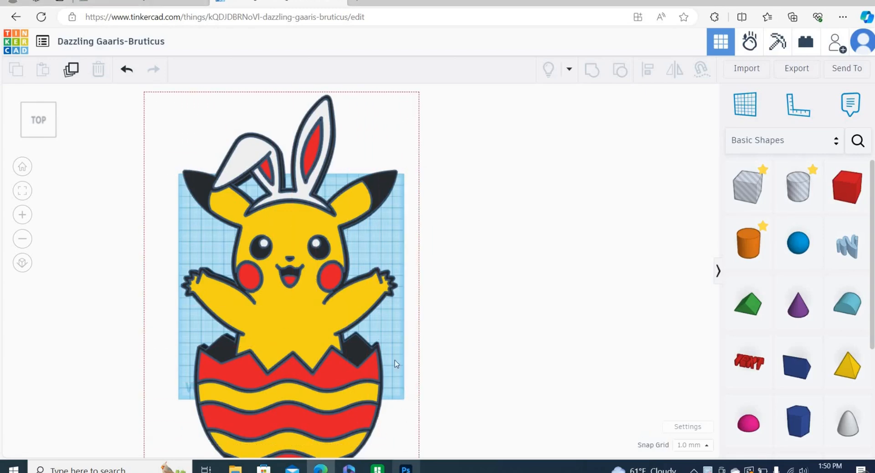
mouse_move(396, 101)
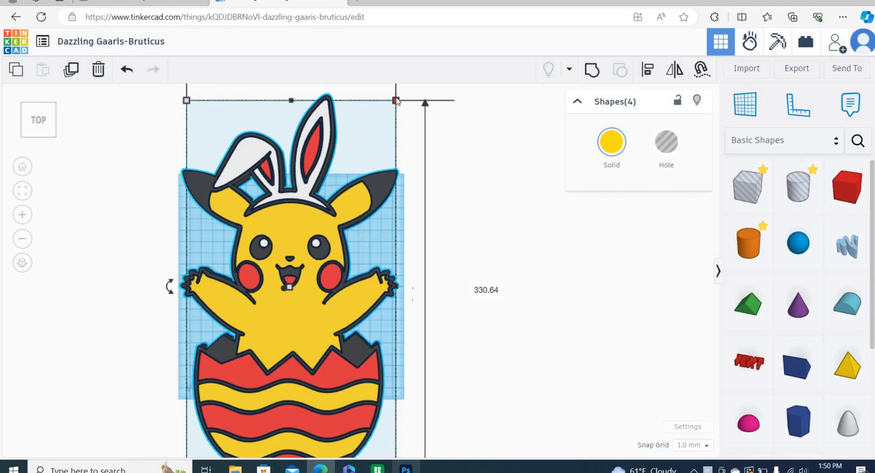
left_click_drag(395, 100, 274, 317)
left_click_drag(269, 459, 249, 361)
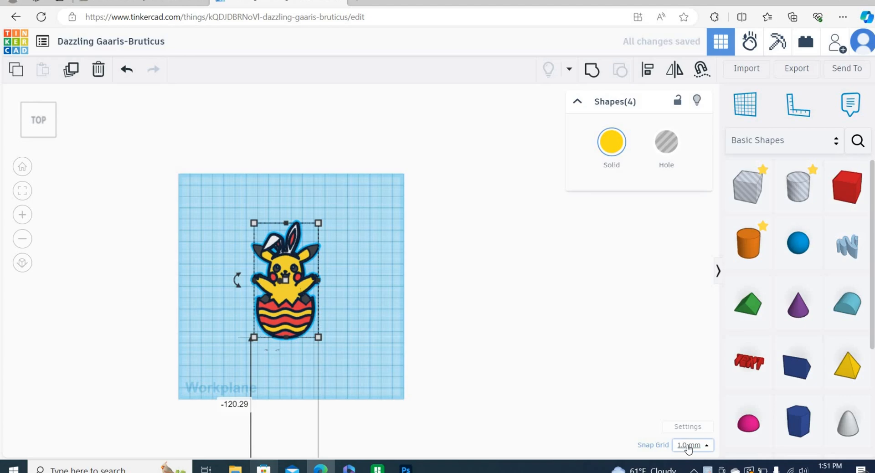
left_click(690, 445)
left_click(693, 326)
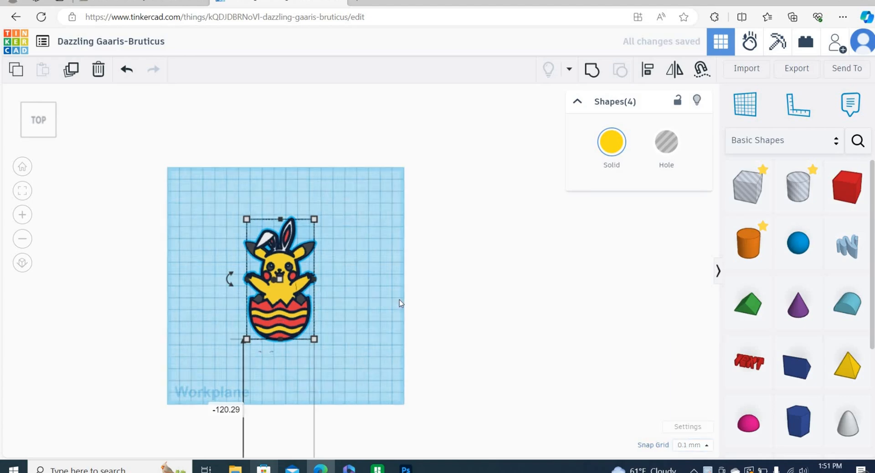
Export only the yellow body shape as an STL file
scroll(388, 291, "up", 4)
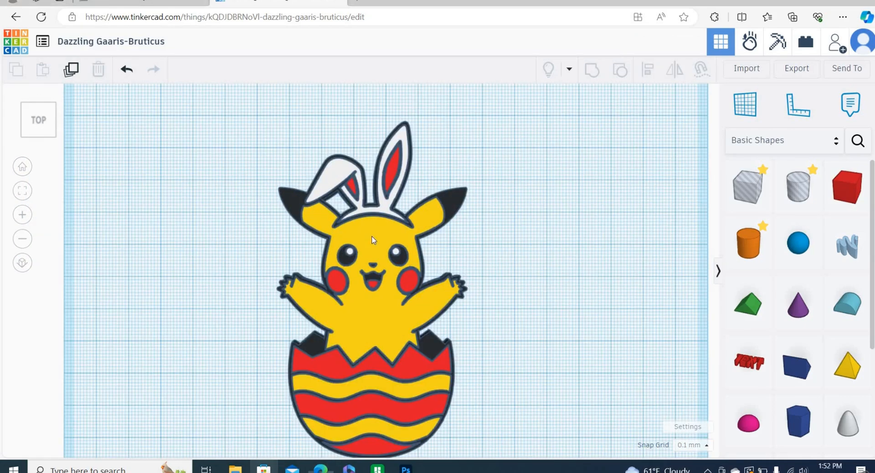
left_click(373, 240)
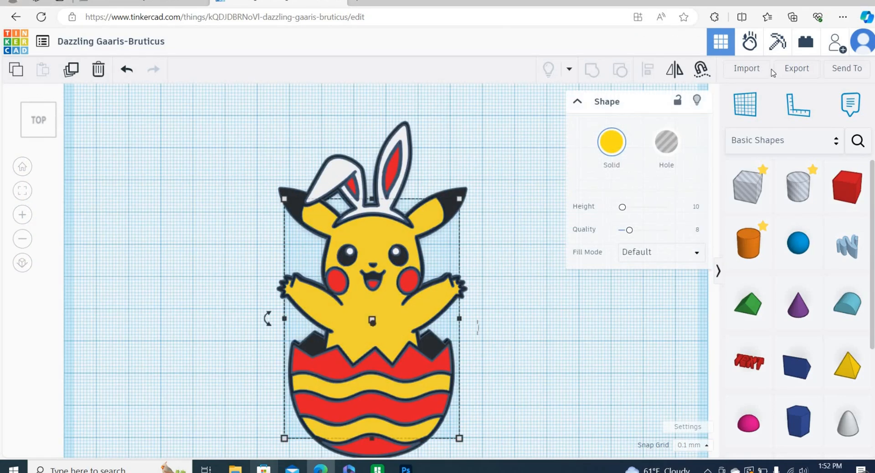
left_click(795, 69)
left_click(519, 272)
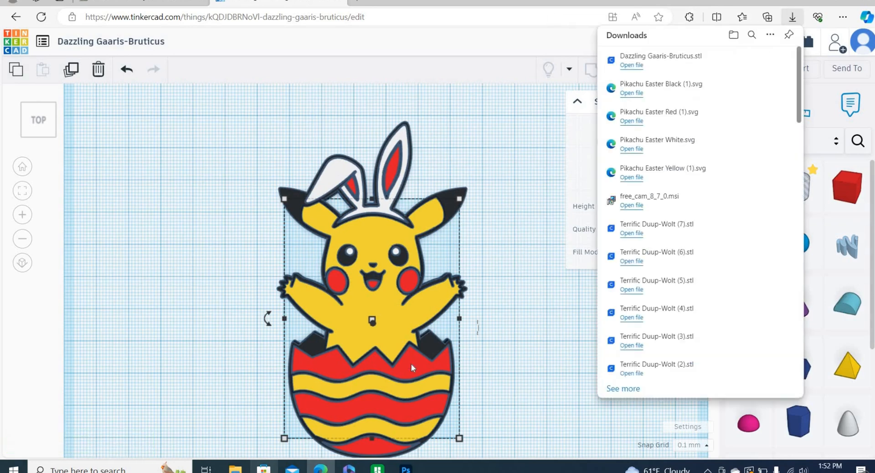
Export only the red egg and cheeks shape as an STL file
left_click(411, 363)
left_click(784, 68)
left_click(508, 265)
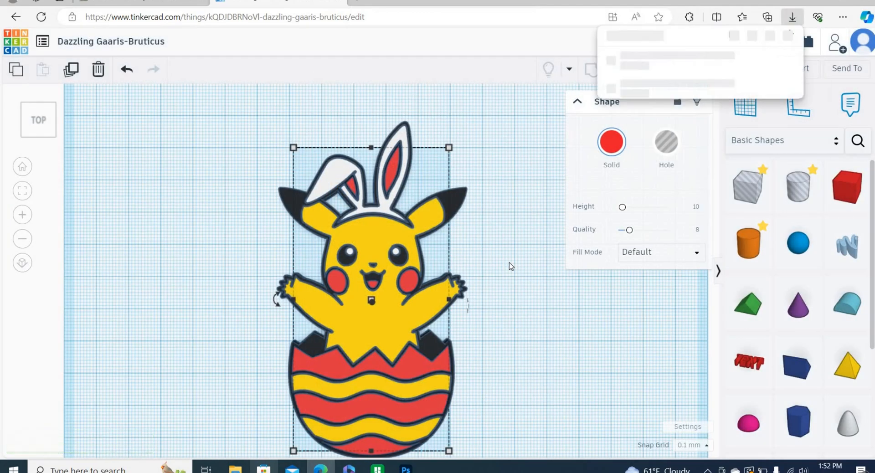
Export only the black outline shape as an STL file
left_click(438, 341)
left_click(797, 69)
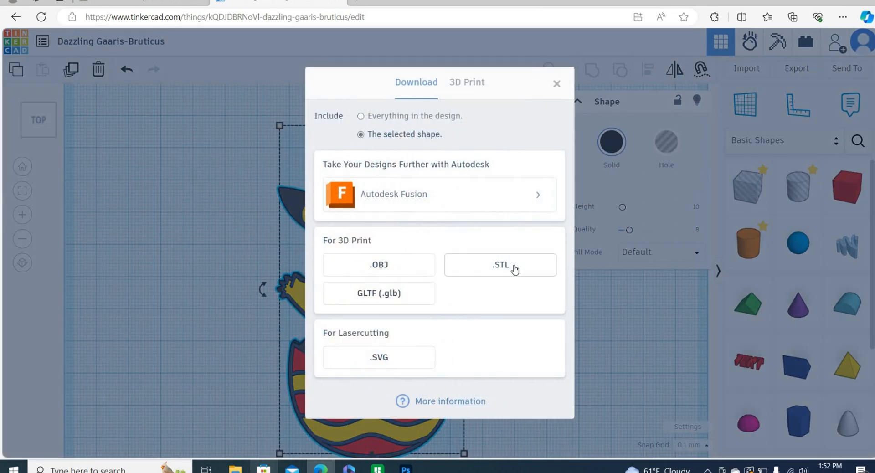
left_click(512, 266)
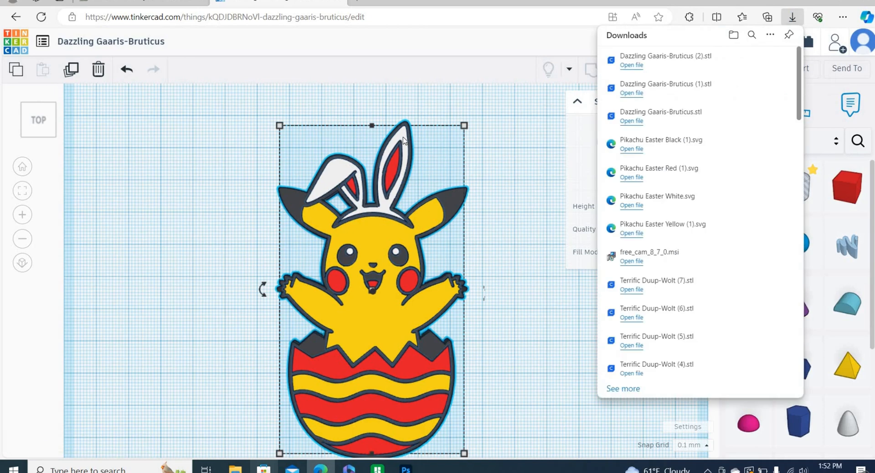
Export only the white bunny ears shape as an STL file, and minimize the open browser and Photoshop windows
left_click(402, 138)
left_click(797, 69)
left_click(519, 268)
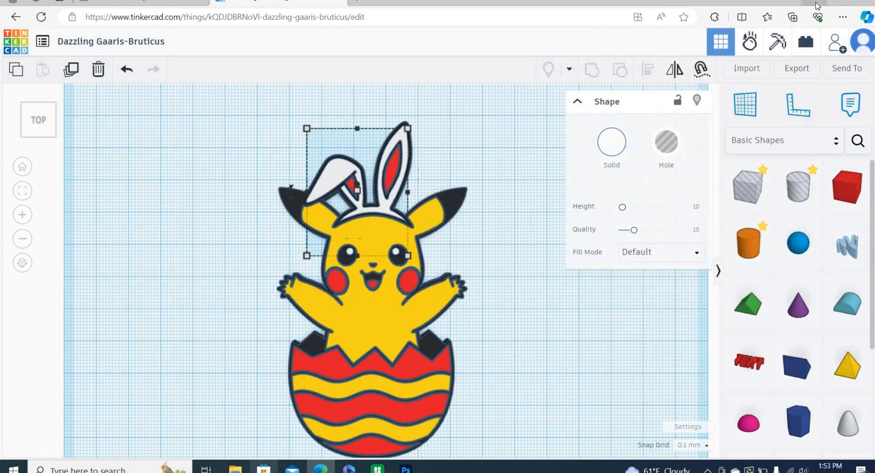
left_click(817, 6)
left_click(820, 3)
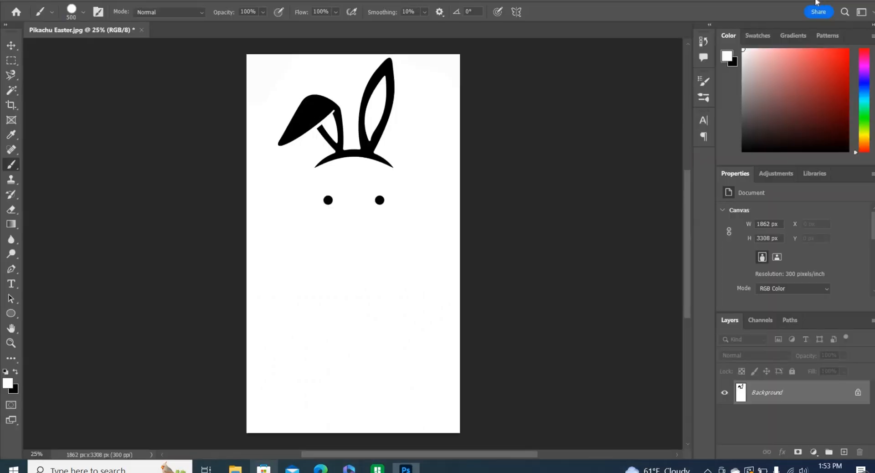
Minimize the image editor, switch to Bambu Studio and create a new project
left_click(823, 2)
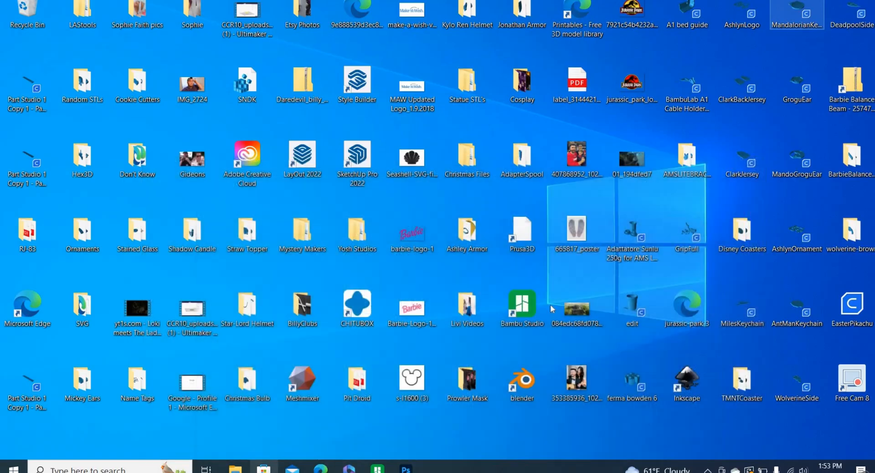
double_click(519, 321)
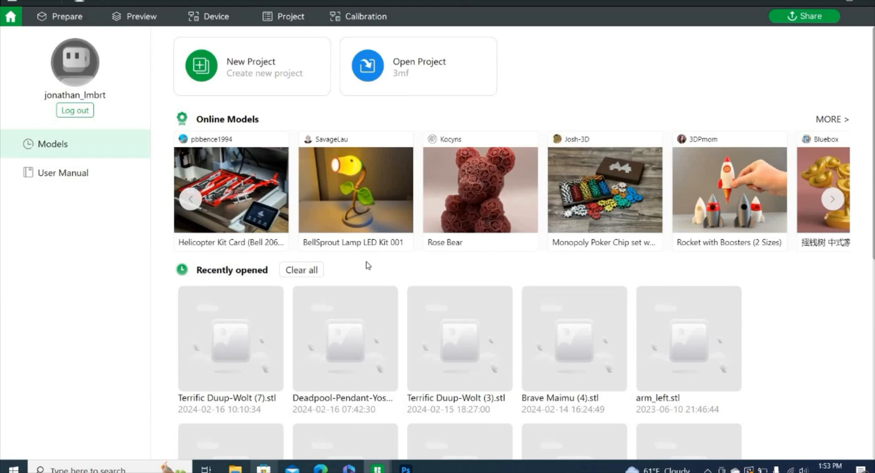
left_click(245, 73)
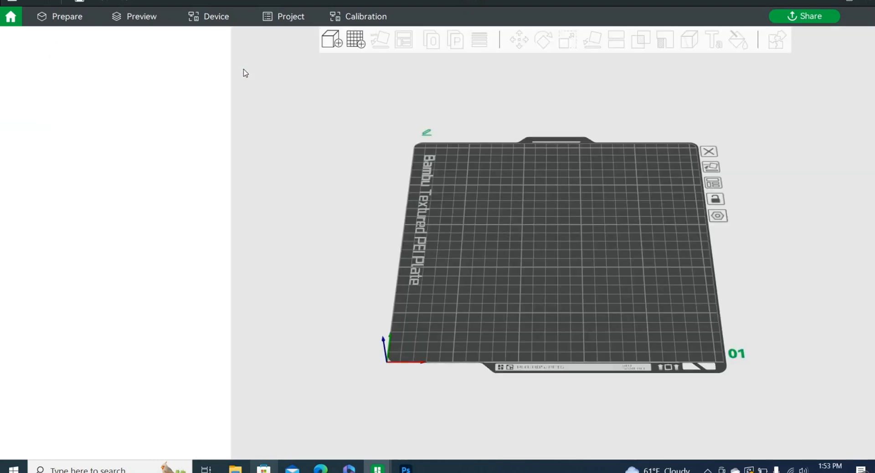
Import the four Dazzling Gaaris-Bruticus STL files together and load them as a single object with multiple parts
left_click(20, 1)
mouse_move(113, 74)
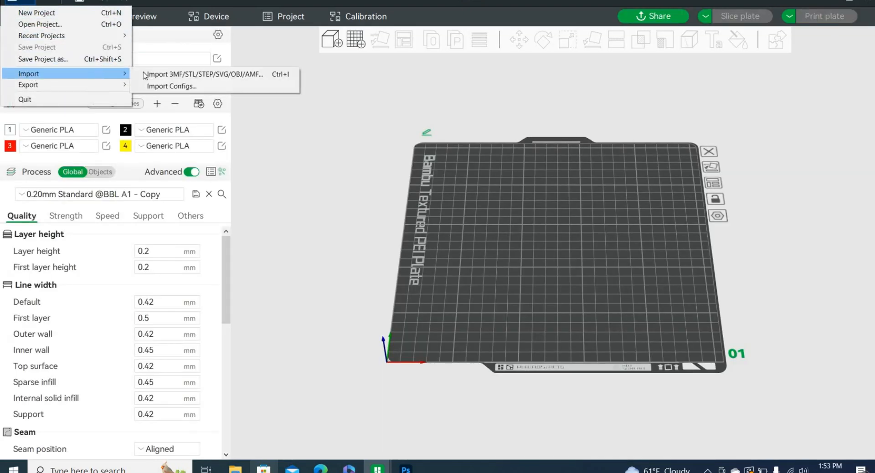
left_click(145, 75)
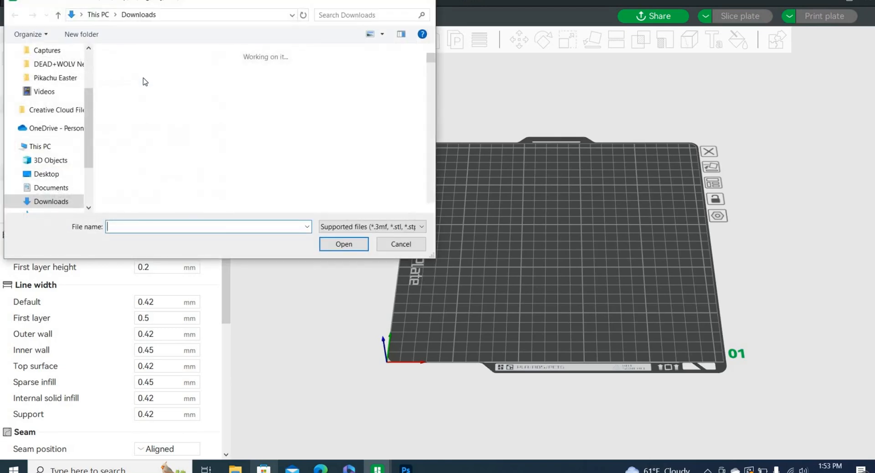
left_click(146, 109)
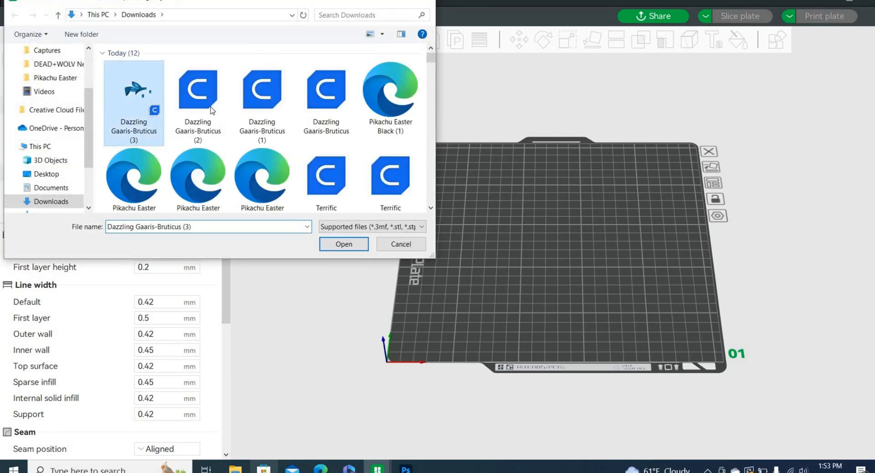
left_click(331, 122, "shift")
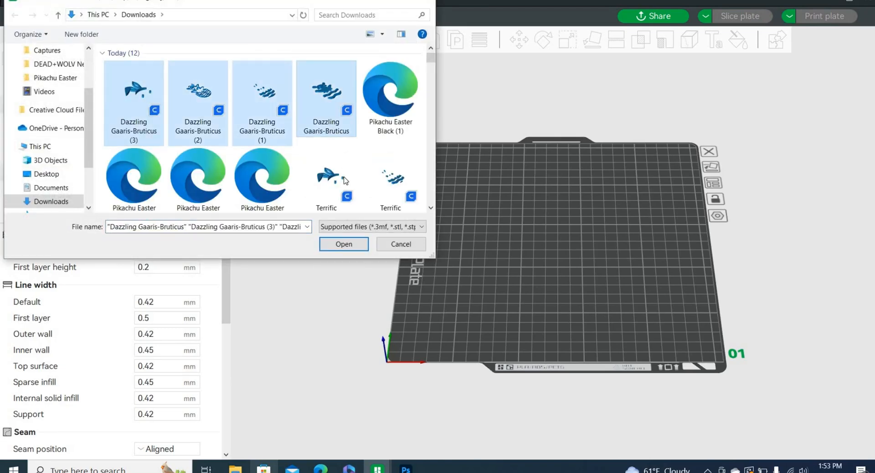
left_click(345, 244)
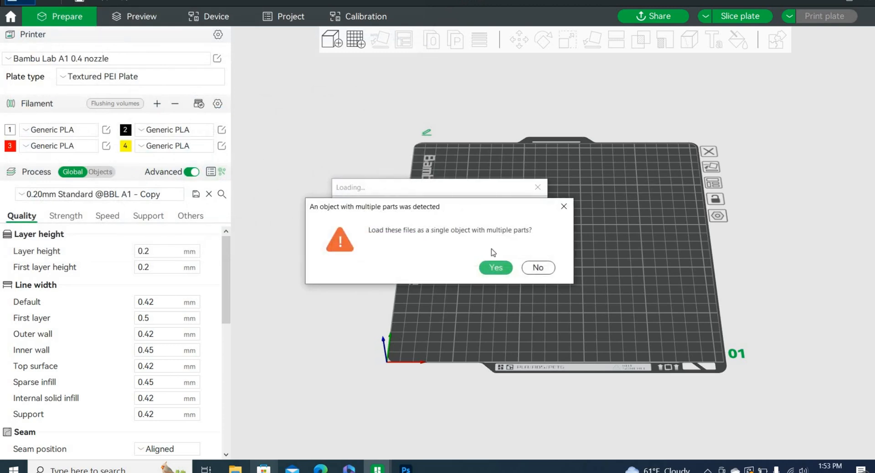
left_click(496, 270)
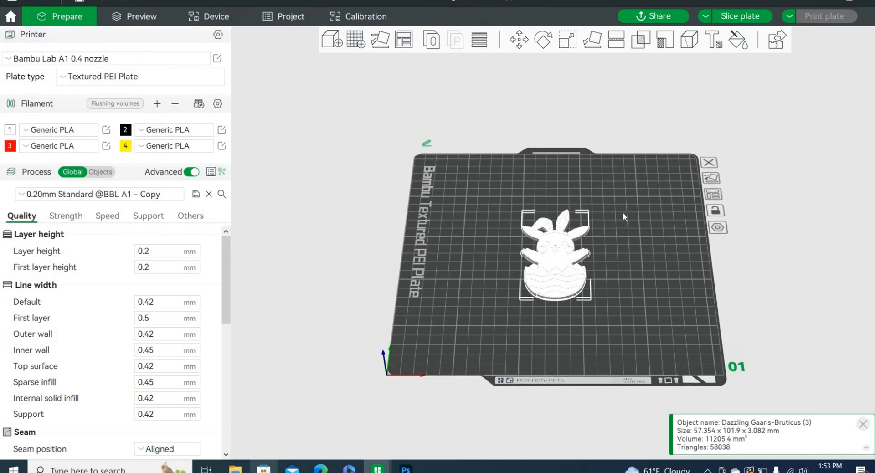
Fill the Pikachu's outlines, ear tips and eyes with black filament 2, using color painting with edge detection on
left_click_drag(623, 219, 623, 236)
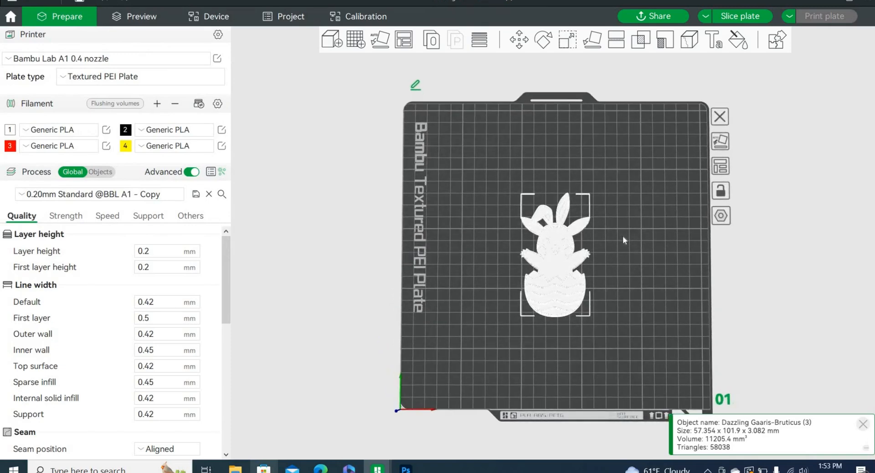
scroll(623, 237, "up", 3)
scroll(622, 236, "up", 3)
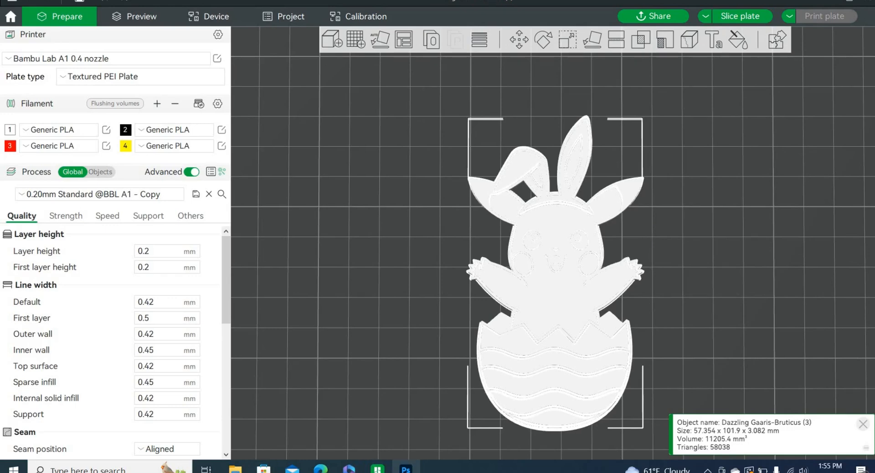
left_click(738, 41)
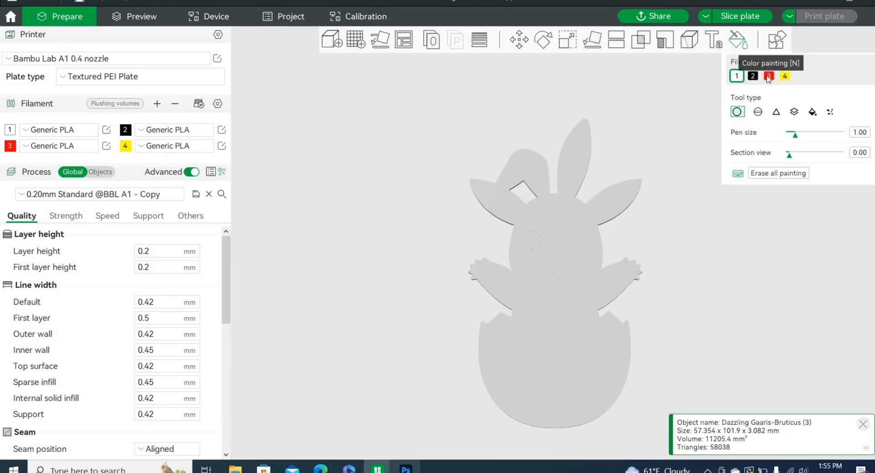
left_click(813, 113)
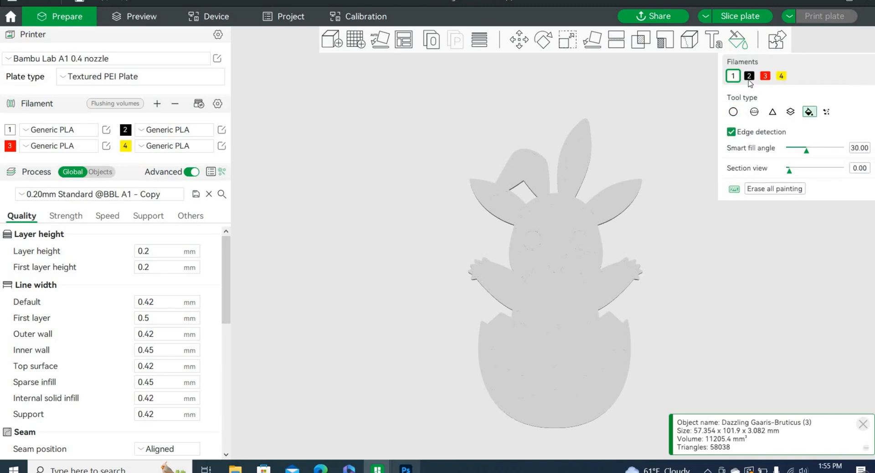
left_click(626, 208)
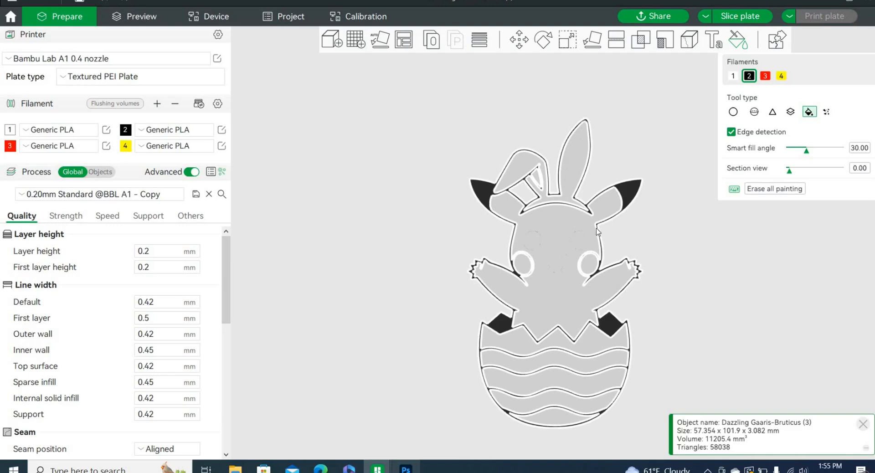
left_click(537, 242)
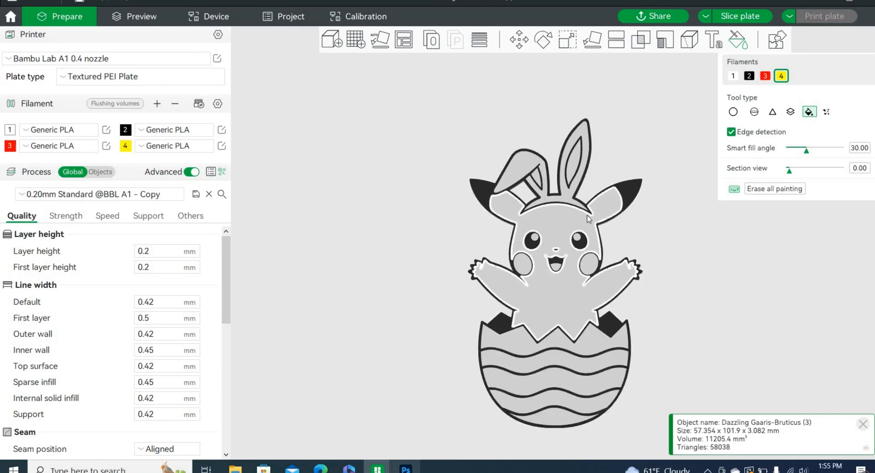
Fill the Pikachu's body and the two alternate egg stripes with yellow filament 4
left_click(584, 232)
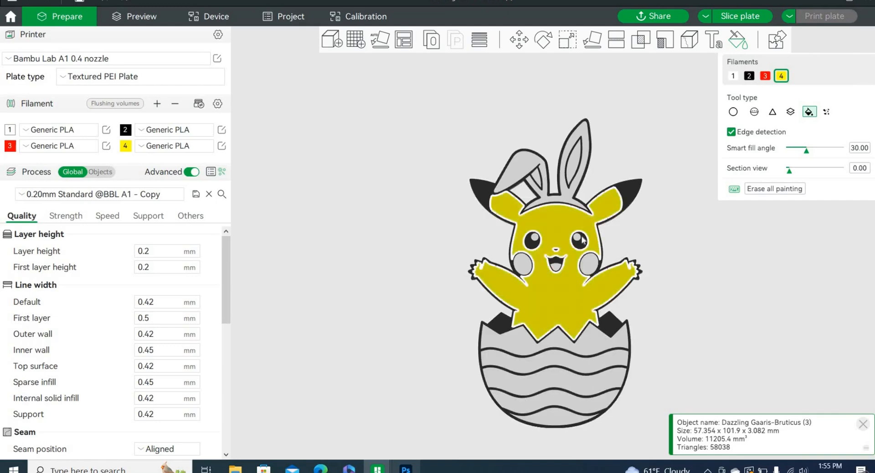
left_click(560, 357)
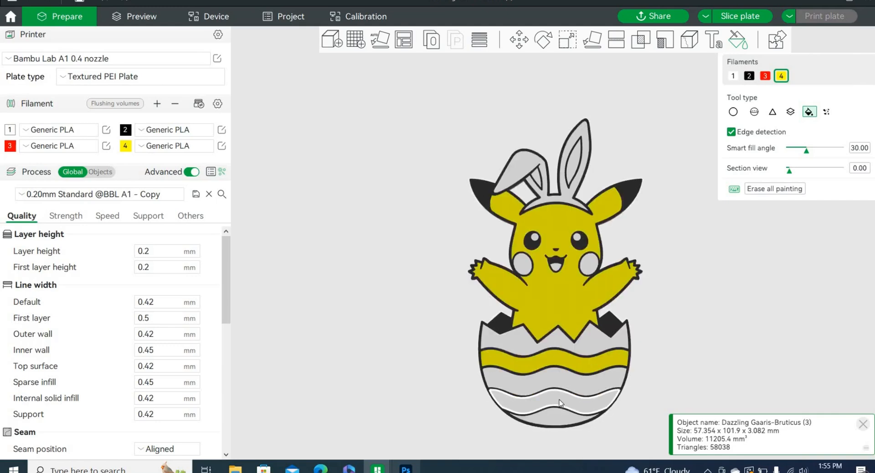
left_click(560, 403)
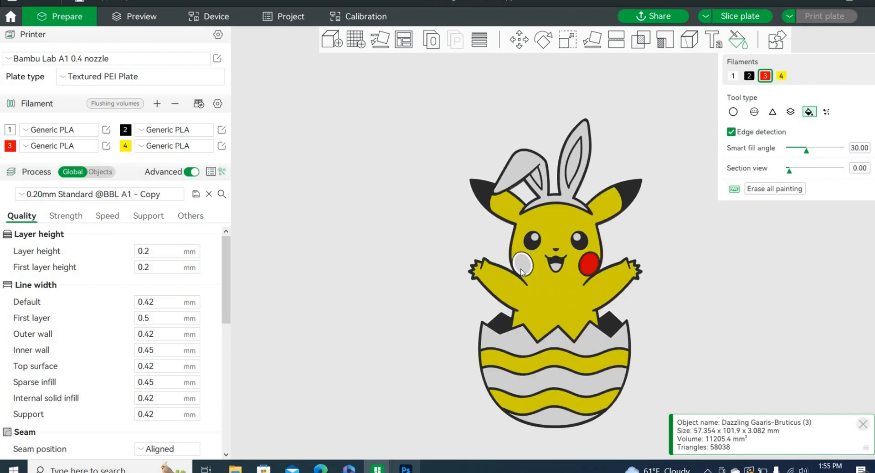
Fill the cheeks, mouth, inner bunny ears and remaining egg bands with red filament 3, and finish color painting
left_click(555, 267)
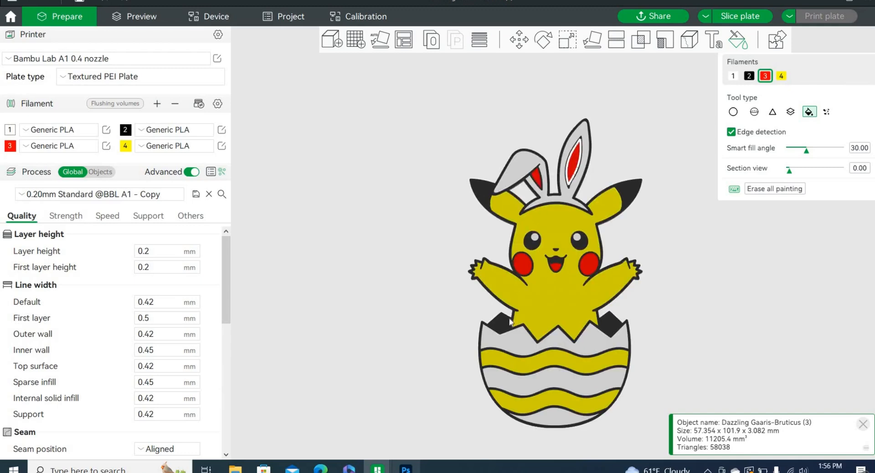
left_click(510, 339)
left_click(513, 388)
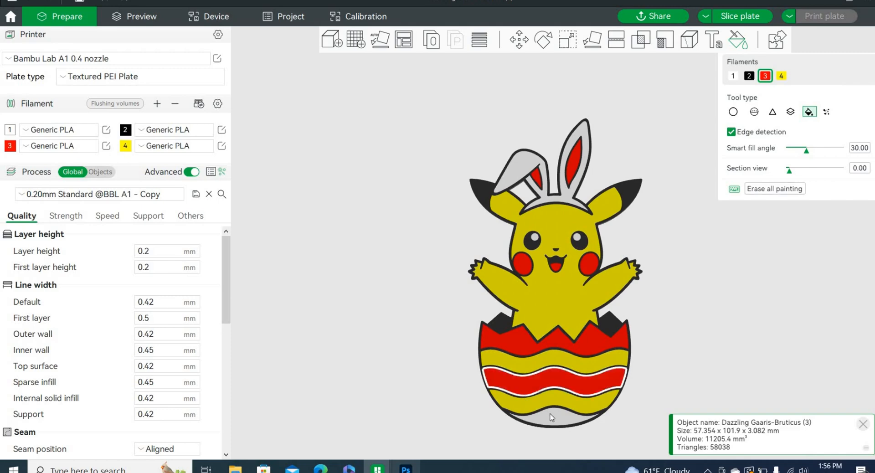
left_click(550, 417)
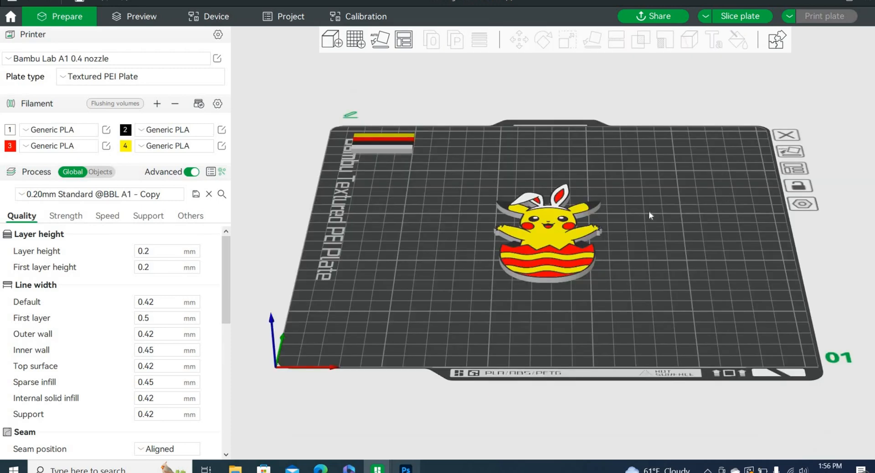
Rotate the painted model about the Y axis so its colored face lies down on the build plate
scroll(649, 213, "up", 1)
scroll(542, 258, "up", 2)
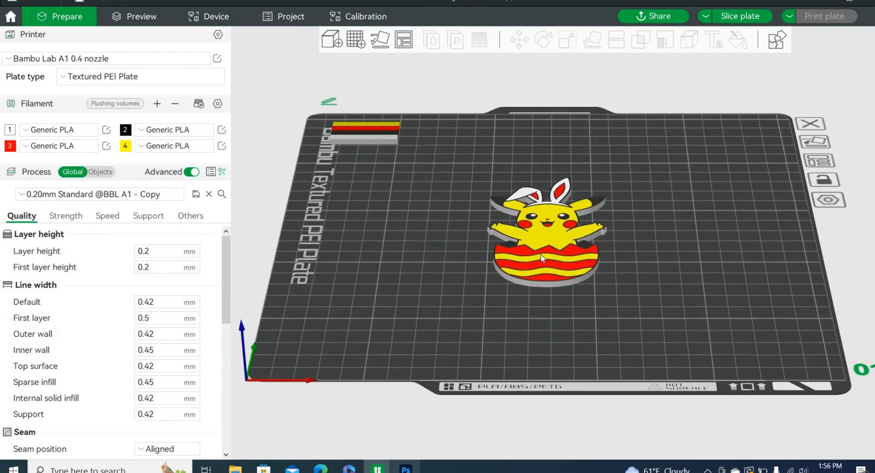
left_click(542, 258)
left_click(542, 38)
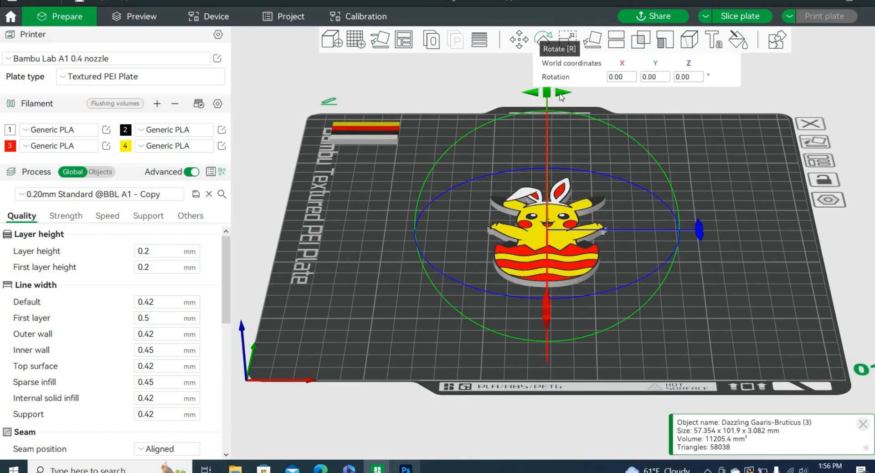
left_click_drag(674, 161, 549, 347)
left_click(694, 315)
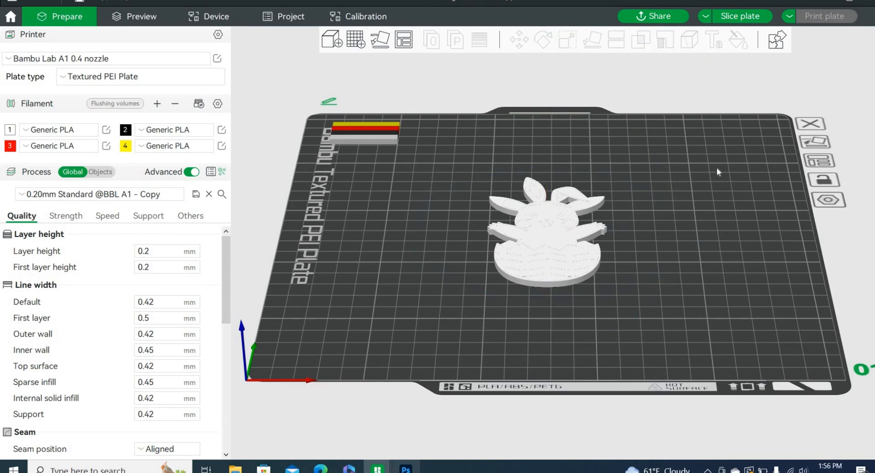
Slice the plate and open the print job dialog for the Pikachu model
left_click(735, 16)
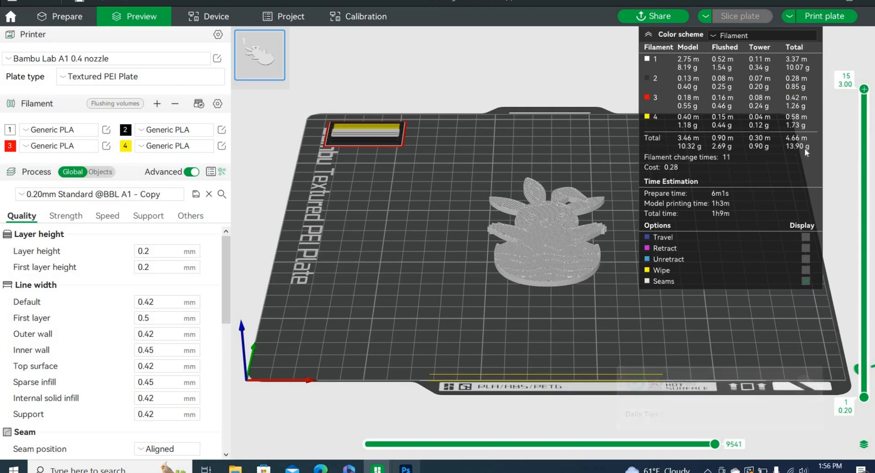
left_click(824, 16)
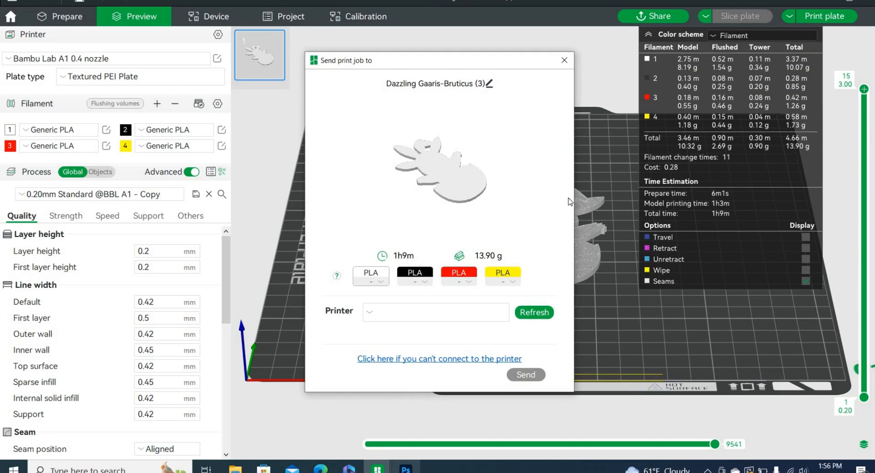